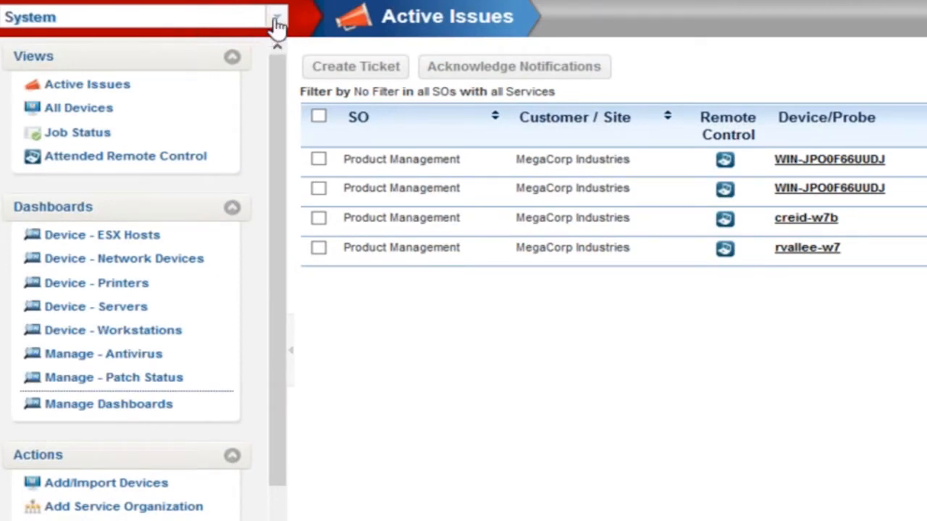
- Switch the console view to the MegaCorp Industries customer
{"action": "left_click", "coordinate": [277, 23]}
{"action": "left_click", "coordinate": [191, 85]}
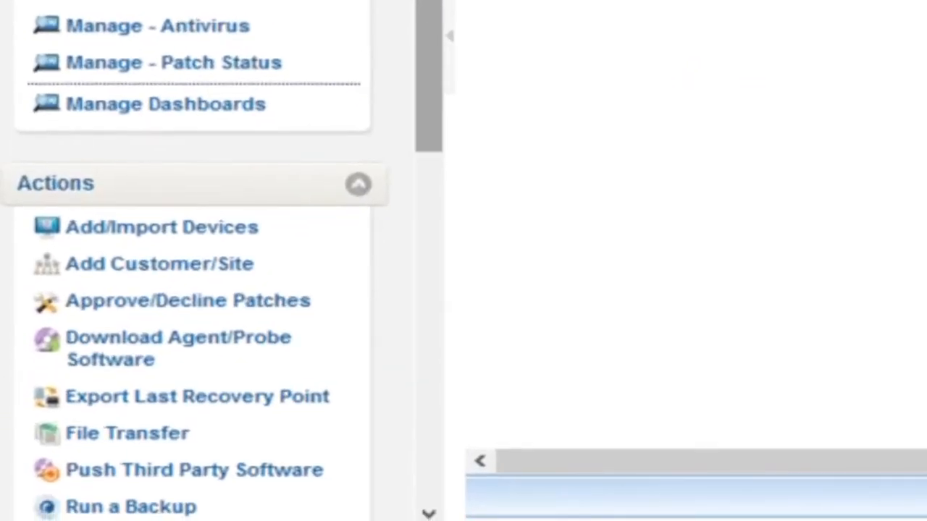
- Open the Invitations page under Configuration's Mobile Devices section
{"action": "scroll", "coordinate": [294, 356], "scroll_direction": "down", "scroll_amount": 5}
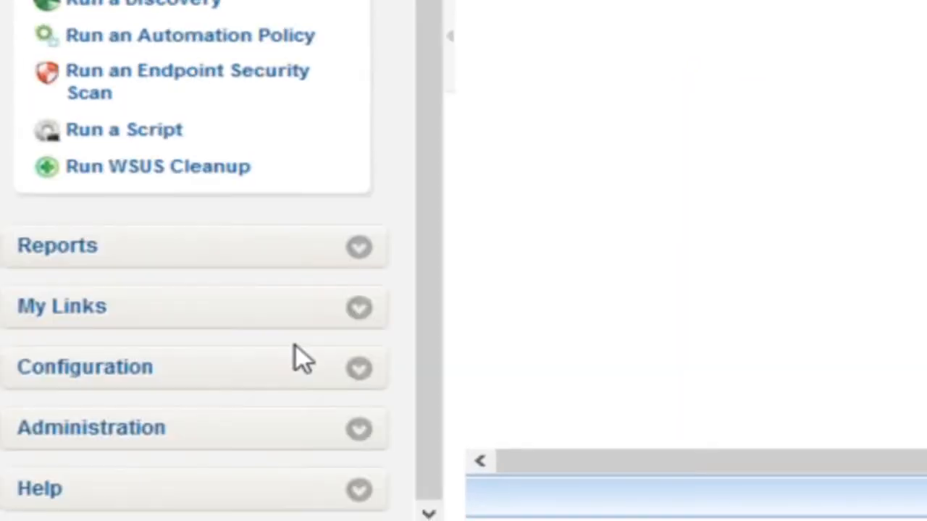
{"action": "left_click", "coordinate": [199, 378]}
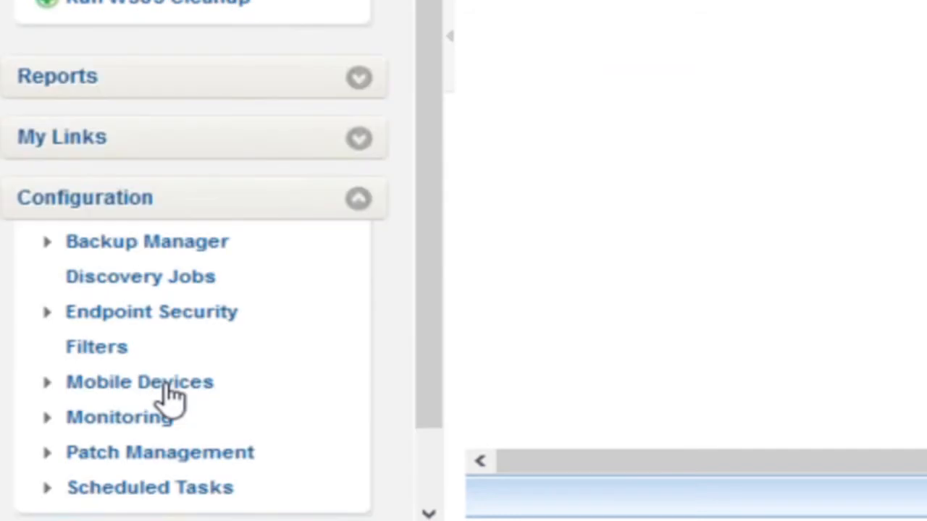
{"action": "left_click", "coordinate": [166, 388]}
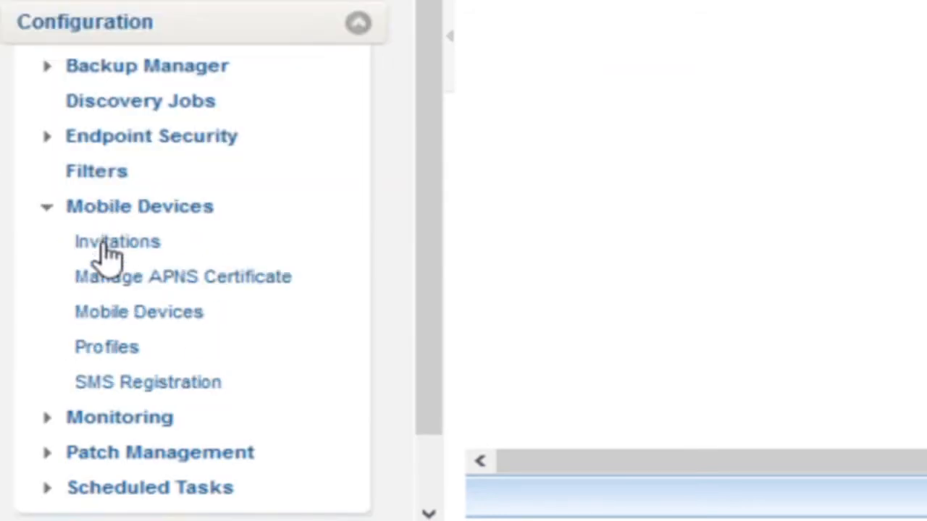
{"action": "left_click", "coordinate": [109, 244]}
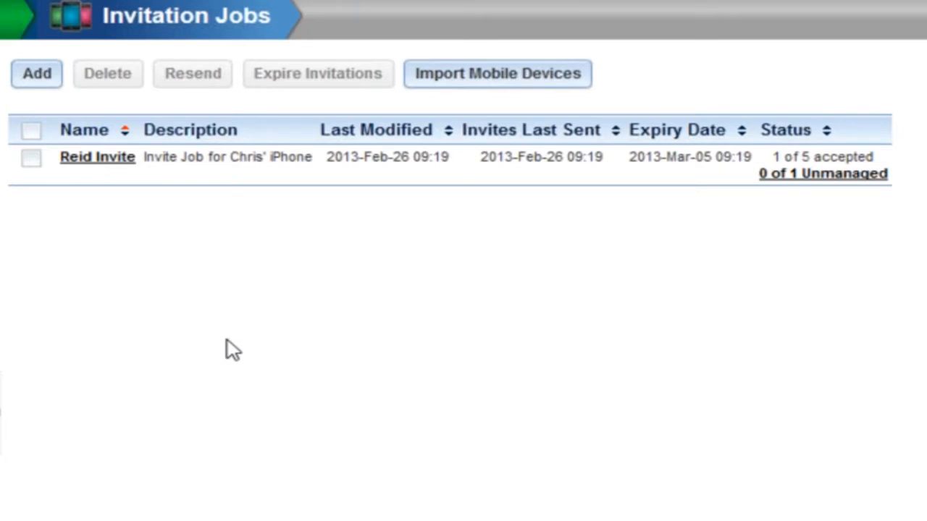
- Start a new invitation job and dismiss the prerequisites warning, turning off future warnings
{"action": "left_click", "coordinate": [37, 74]}
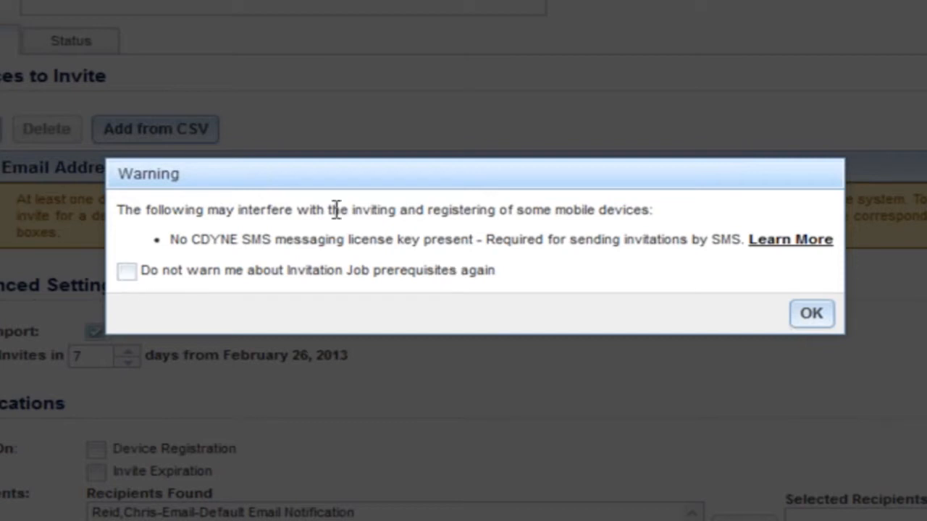
{"action": "left_click", "coordinate": [125, 274]}
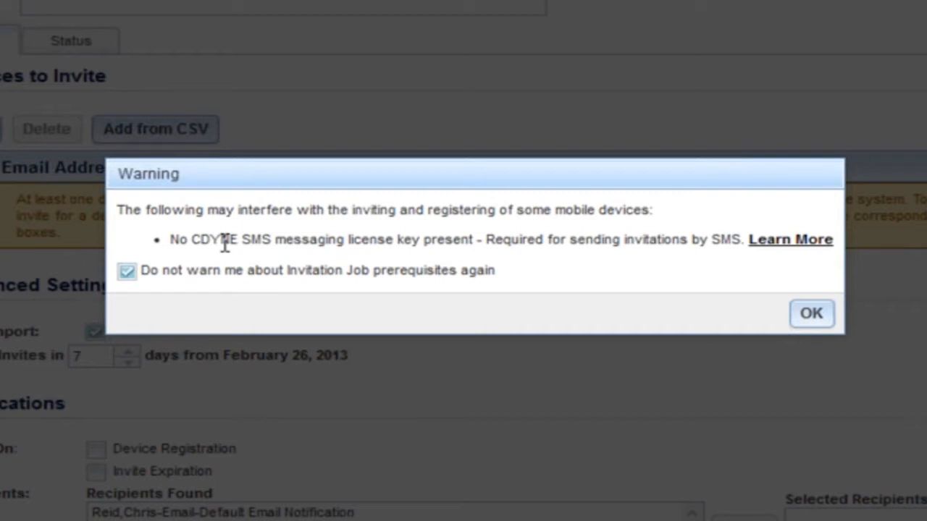
{"action": "left_click", "coordinate": [802, 313]}
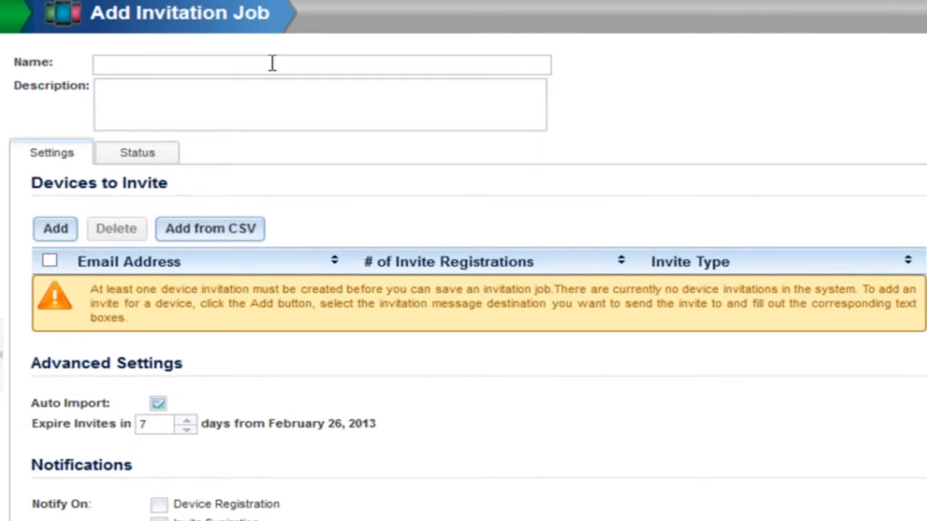
- Name the job Chris Invite and add an email invitation for a contact's e-mail address allowing 3 registrations
{"action": "left_click", "coordinate": [272, 64]}
{"action": "type", "text": "Chris Invite"}
{"action": "key", "text": "Tab"}
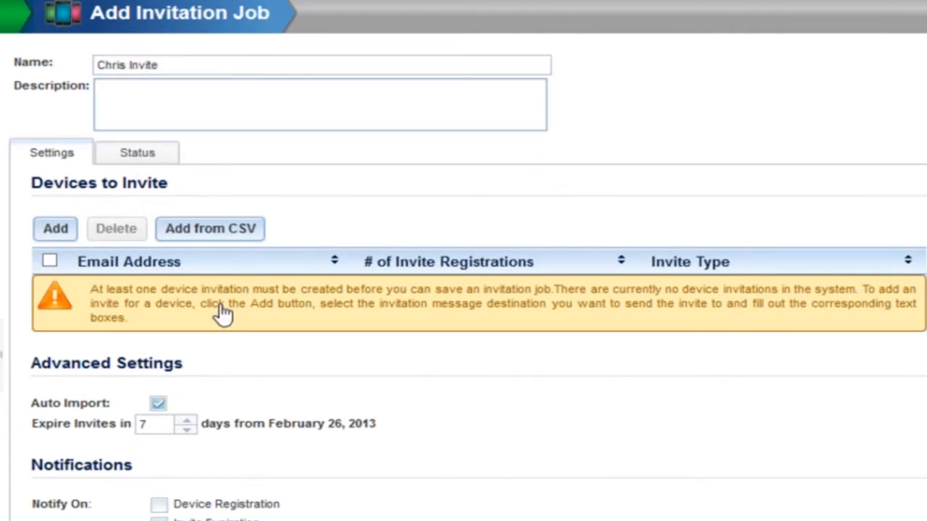
{"action": "left_click", "coordinate": [56, 230]}
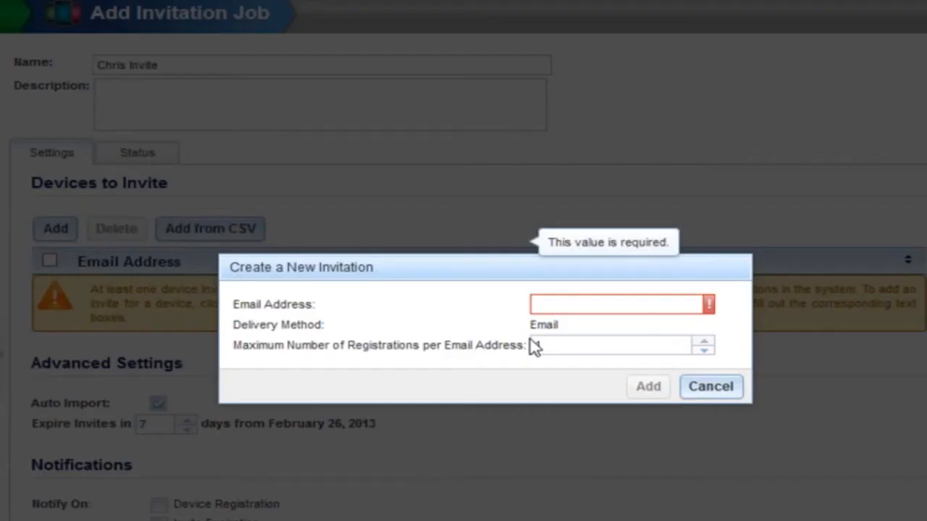
{"action": "left_click", "coordinate": [605, 305]}
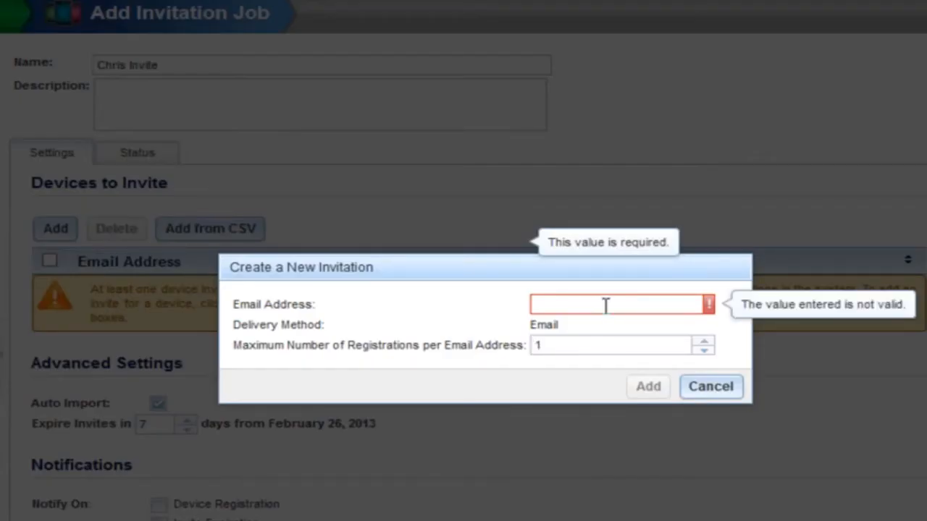
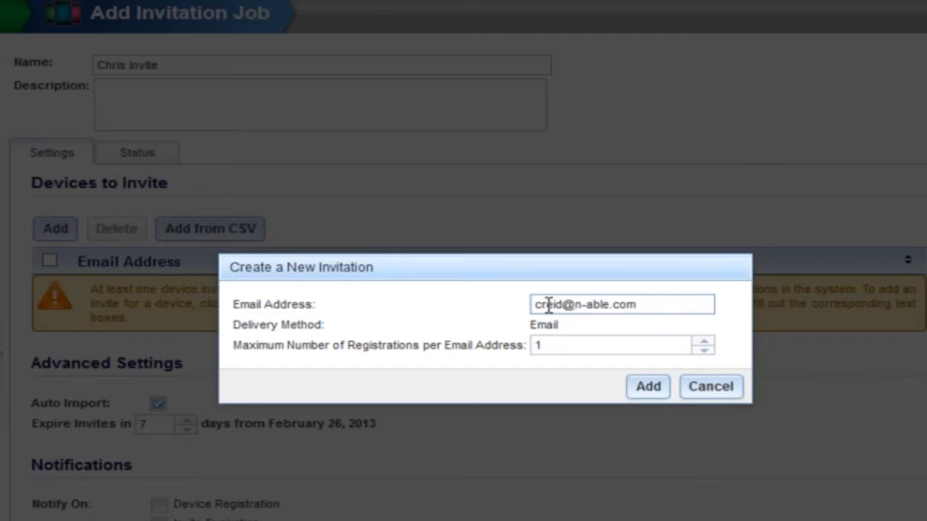
{"action": "left_click", "coordinate": [704, 342]}
{"action": "left_click", "coordinate": [704, 342]}
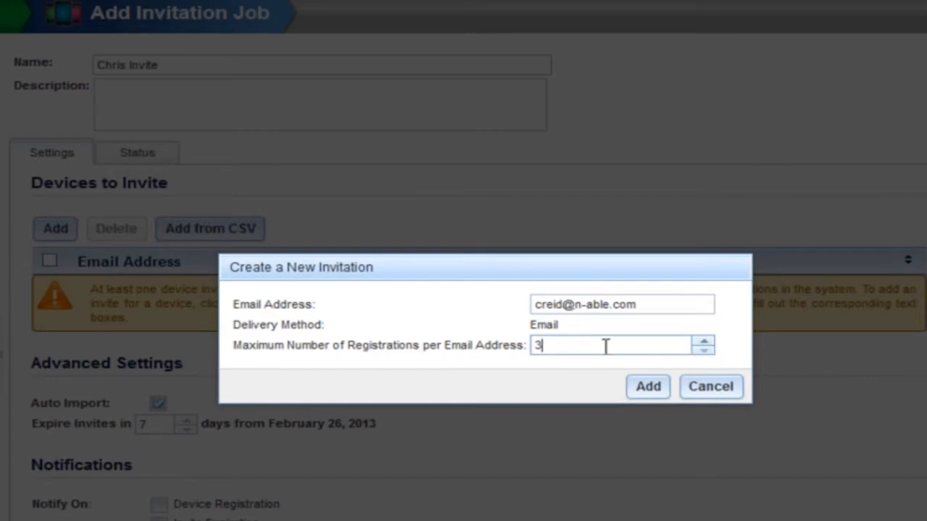
{"action": "left_click", "coordinate": [648, 386]}
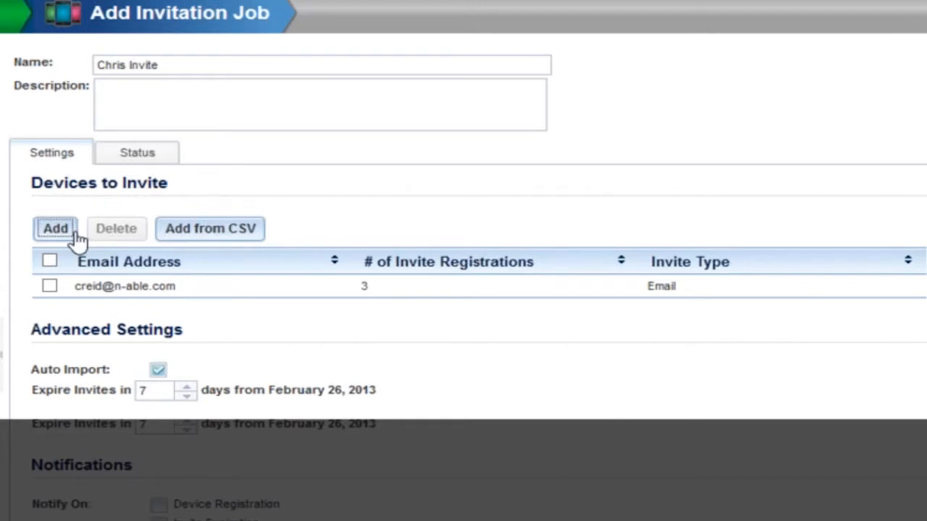
- Add a second email invitation for another contact's e-mail address allowing 5 registrations
{"action": "left_click", "coordinate": [73, 232]}
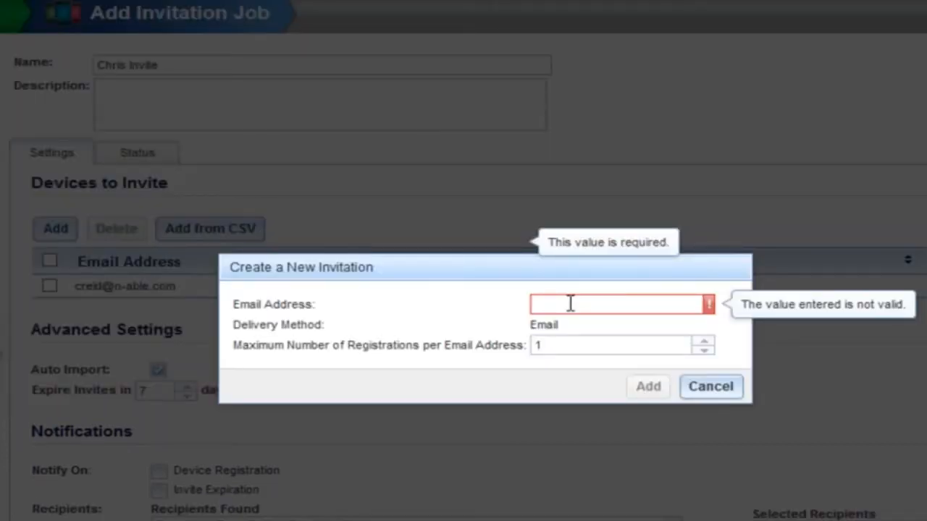
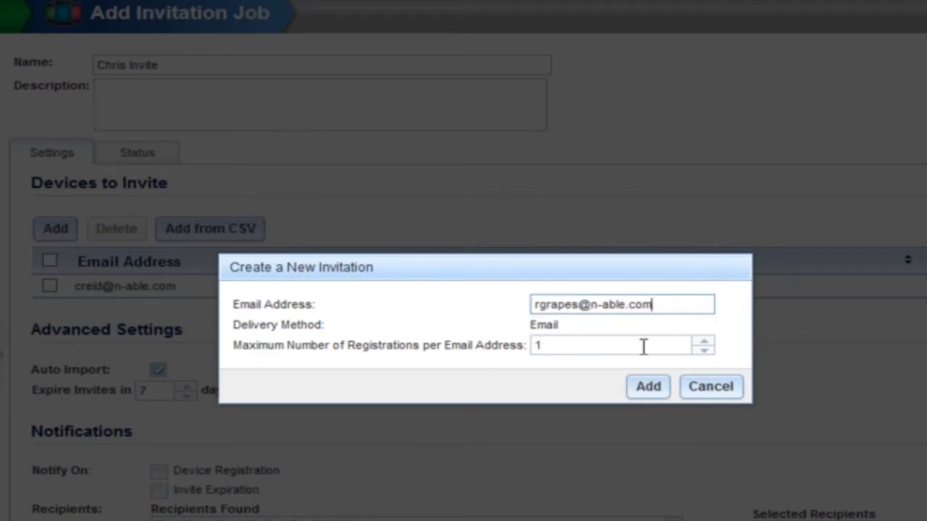
{"action": "left_click", "coordinate": [705, 341]}
{"action": "left_click", "coordinate": [705, 341]}
{"action": "left_click", "coordinate": [706, 341]}
{"action": "left_click", "coordinate": [705, 341]}
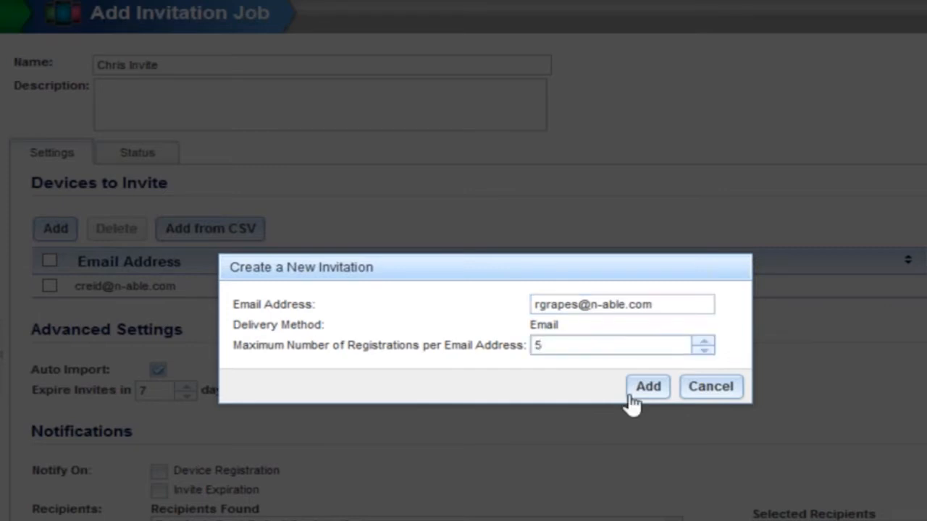
{"action": "left_click", "coordinate": [633, 403]}
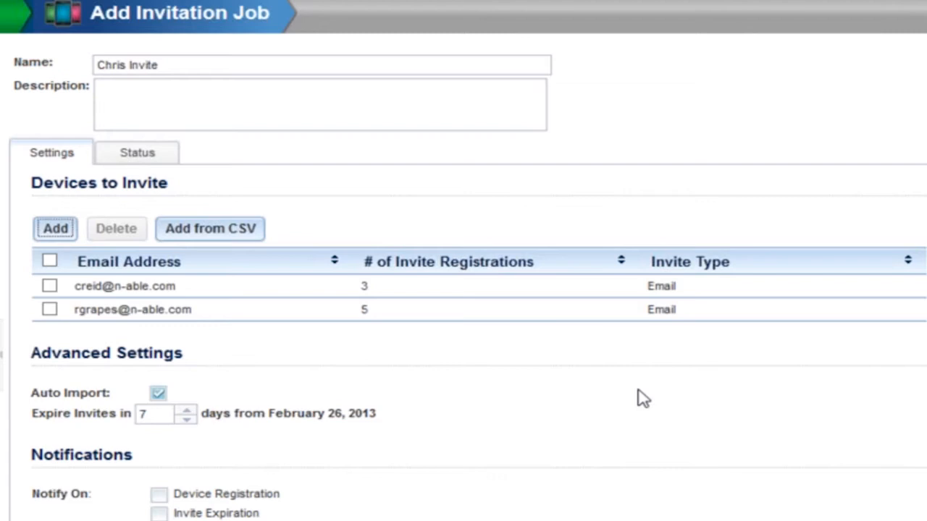
{"action": "left_click", "coordinate": [67, 230]}
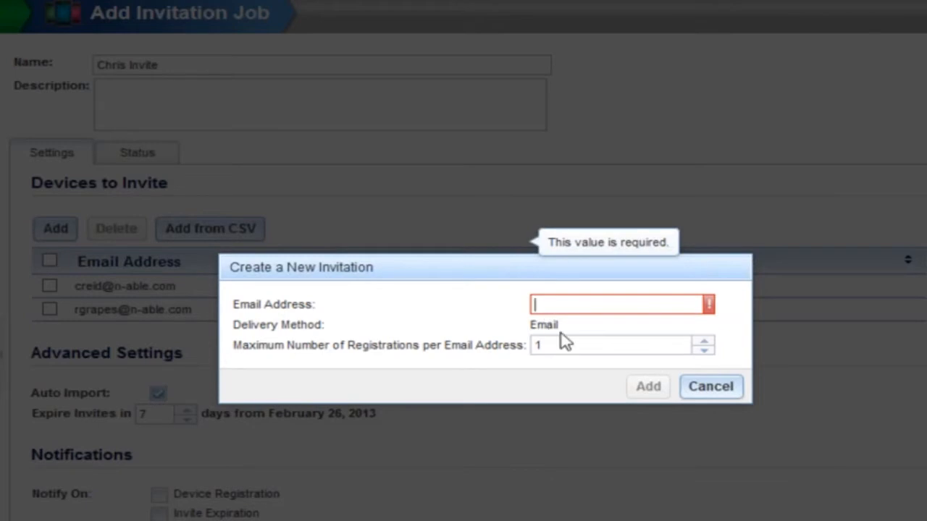
{"action": "left_click", "coordinate": [701, 392]}
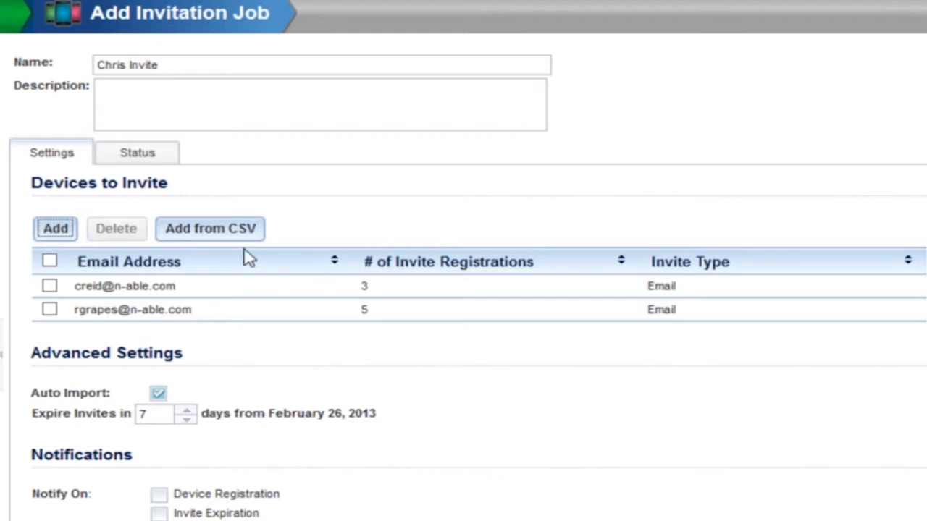
- Examine the Add from CSV panel and its invite format options
{"action": "left_click", "coordinate": [231, 231]}
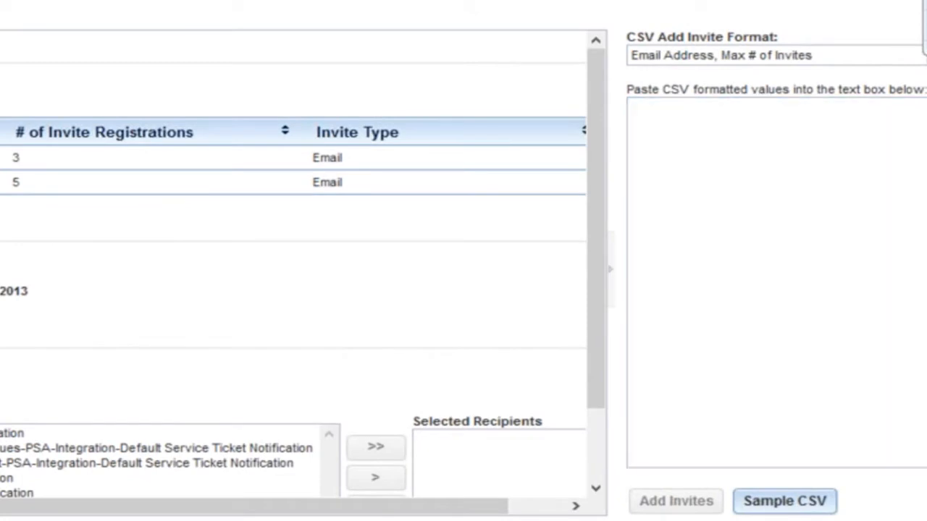
{"action": "left_click", "coordinate": [811, 55]}
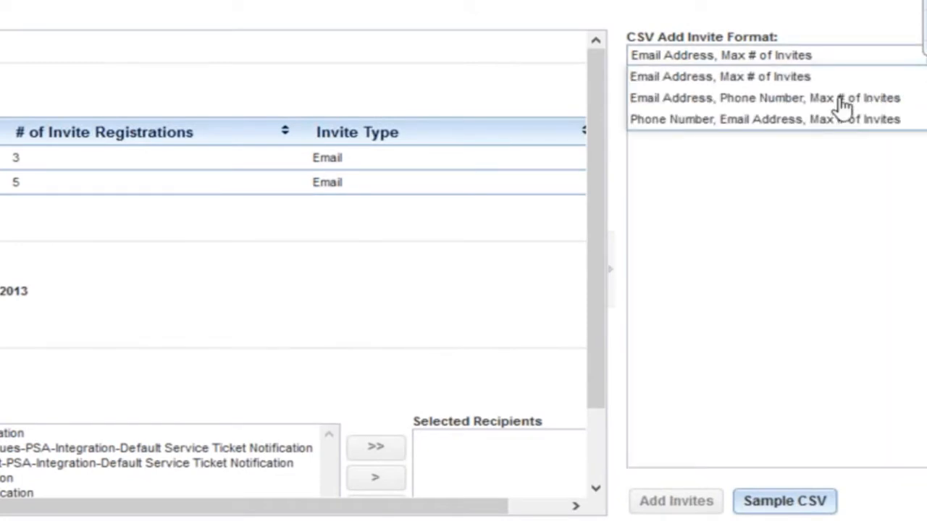
{"action": "left_click", "coordinate": [829, 161]}
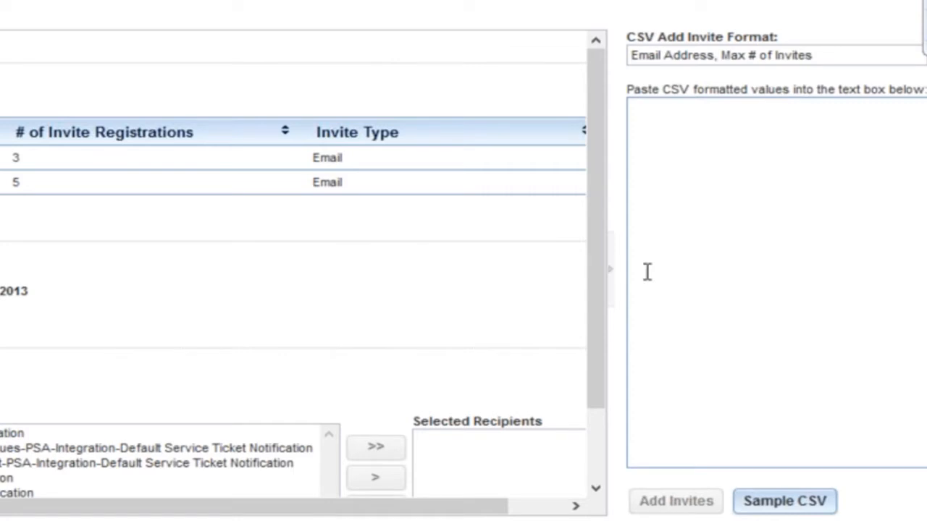
{"action": "left_click", "coordinate": [610, 268]}
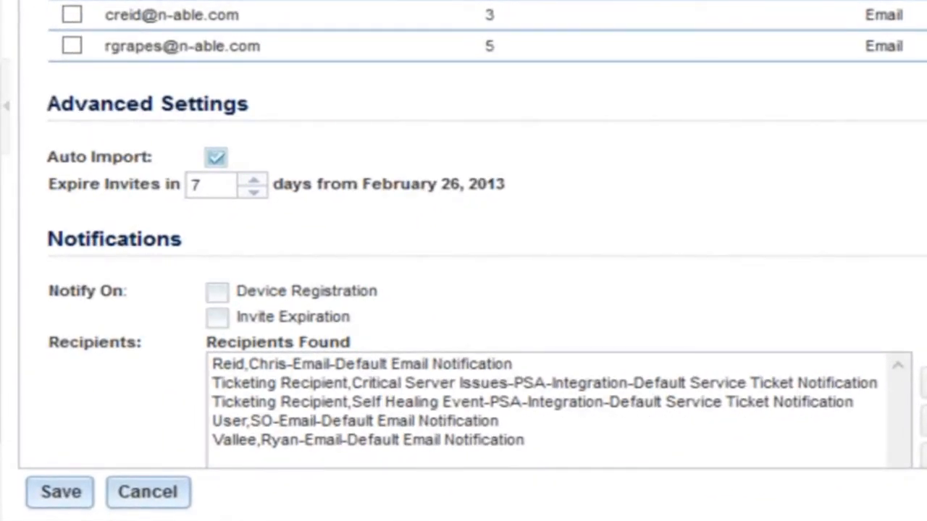
- Turn on notifications for invite expiration in the job's Notifications settings
{"action": "scroll", "coordinate": [306, 81], "scroll_direction": "down", "scroll_amount": 1}
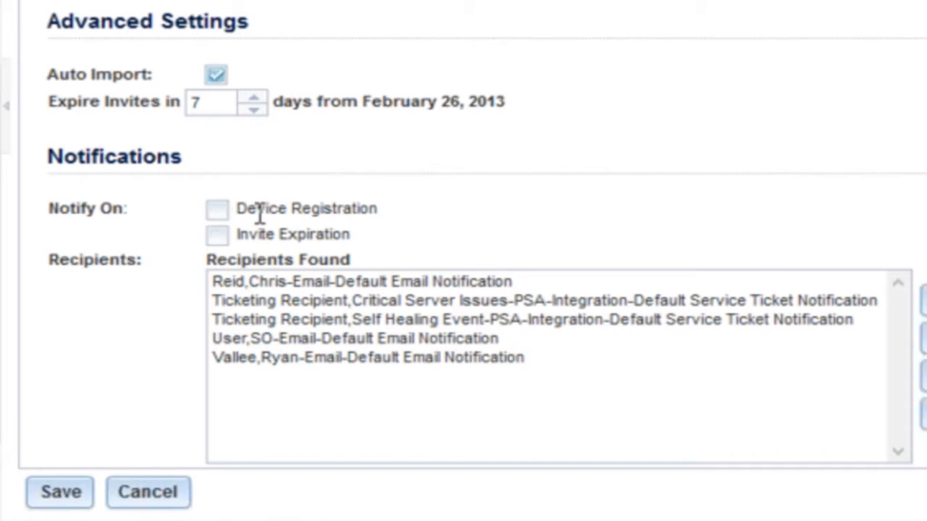
{"action": "left_click", "coordinate": [216, 235]}
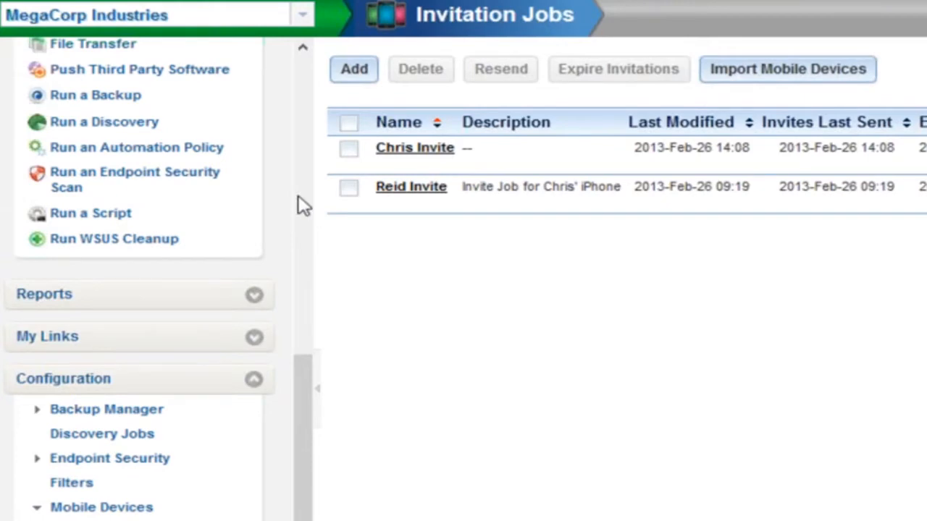
- Open the iPhone's details from the Mobile Devices list in All Devices
{"action": "scroll", "coordinate": [94, 124], "scroll_direction": "up", "scroll_amount": 10}
{"action": "left_click", "coordinate": [87, 114]}
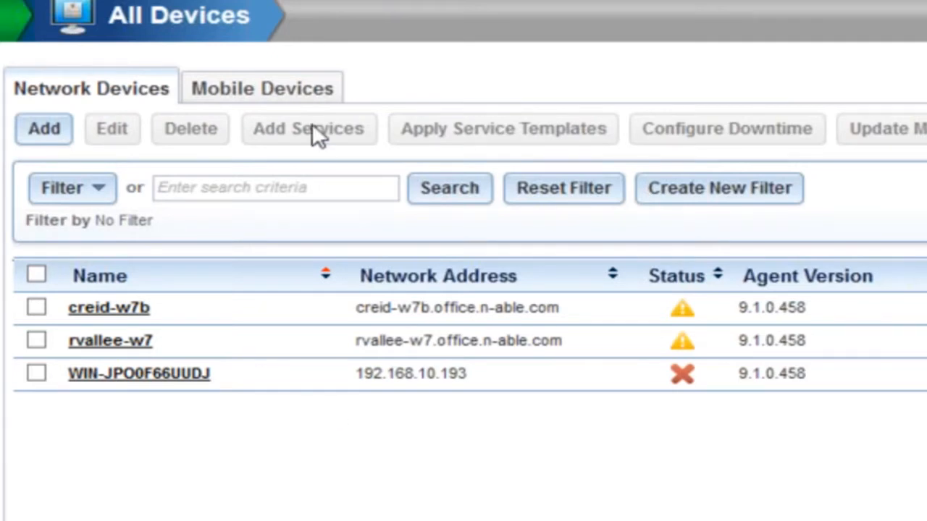
{"action": "left_click", "coordinate": [262, 89]}
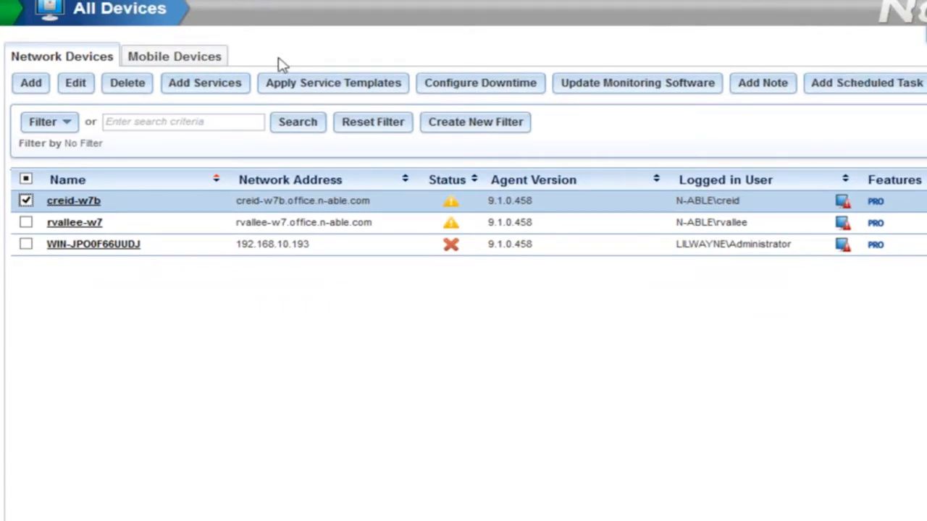
{"action": "left_click", "coordinate": [175, 57]}
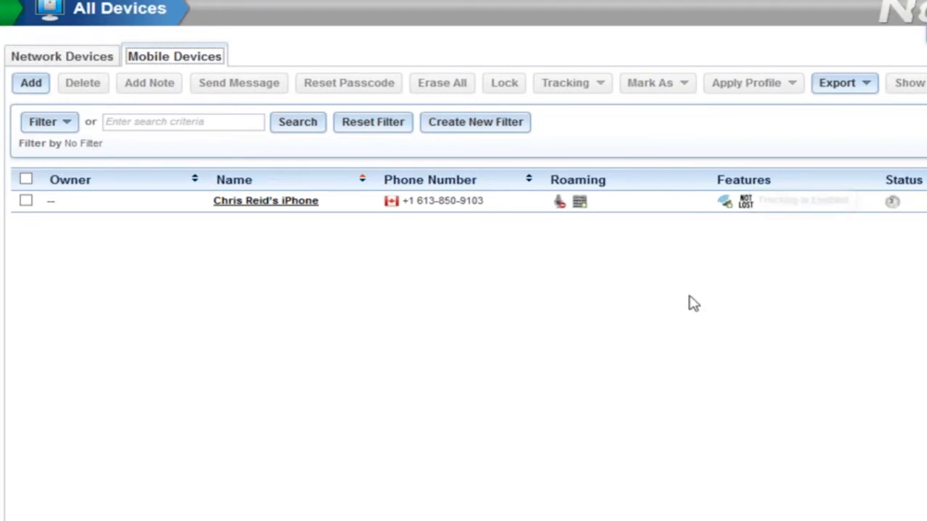
{"action": "left_click", "coordinate": [26, 179]}
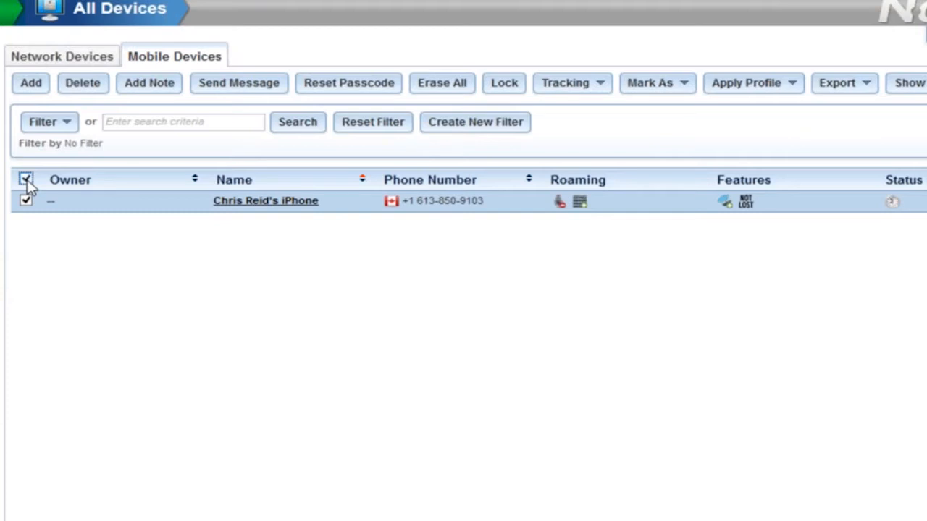
{"action": "left_click", "coordinate": [247, 205]}
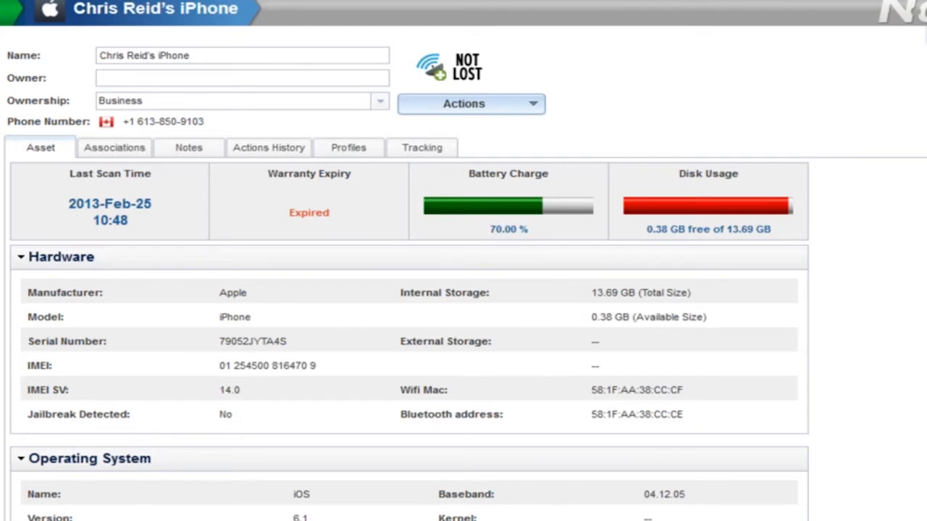
- Search the device's installed applications for ark and select the Arkadin entry
{"action": "scroll", "coordinate": [409, 384], "scroll_direction": "down", "scroll_amount": 4}
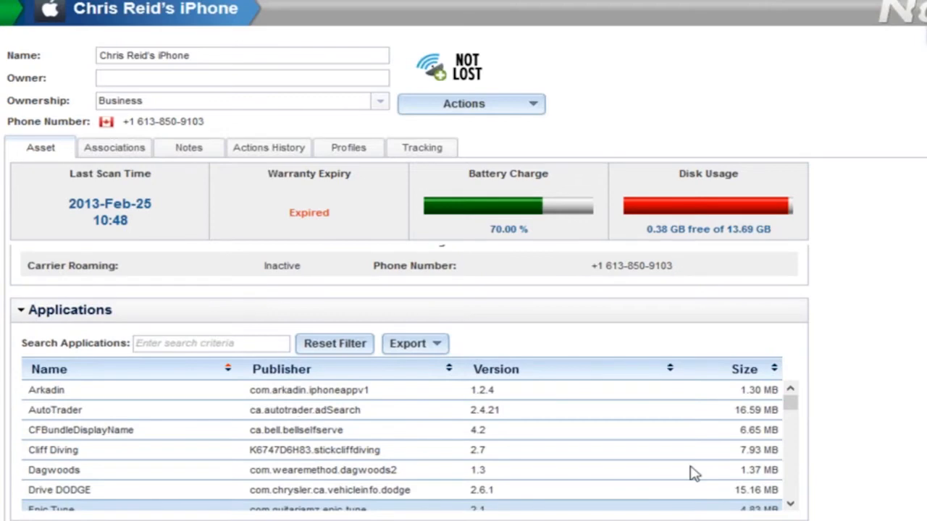
{"action": "left_click", "coordinate": [691, 472]}
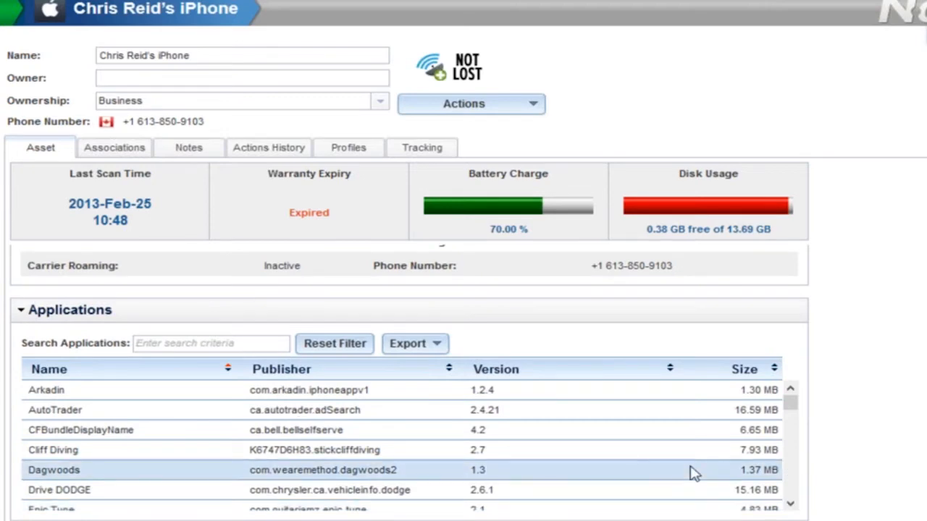
{"action": "left_click", "coordinate": [218, 343]}
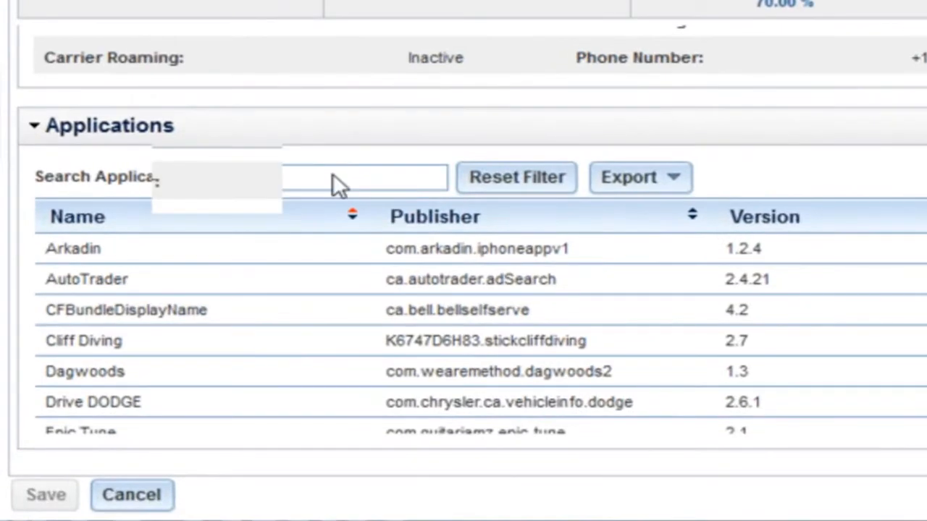
{"action": "type", "text": "c"}
{"action": "type", "text": "rk"}
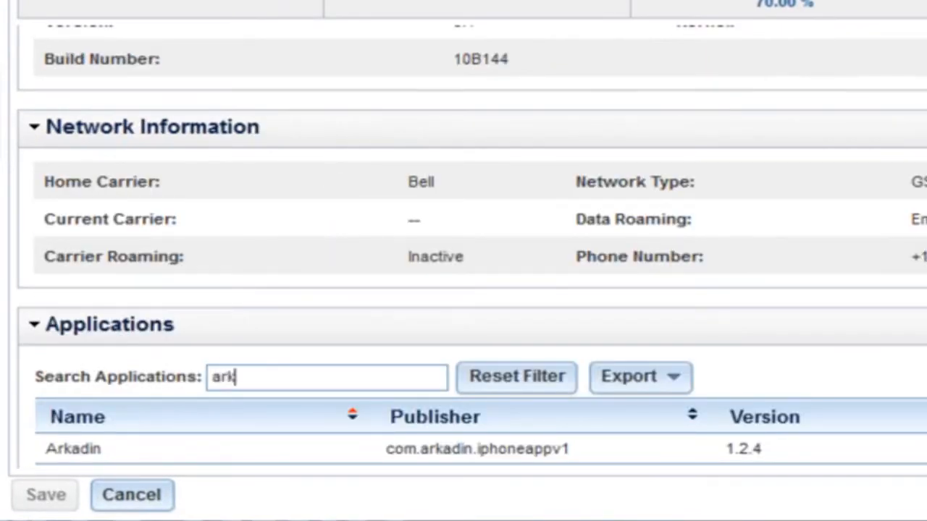
{"action": "left_click", "coordinate": [557, 447]}
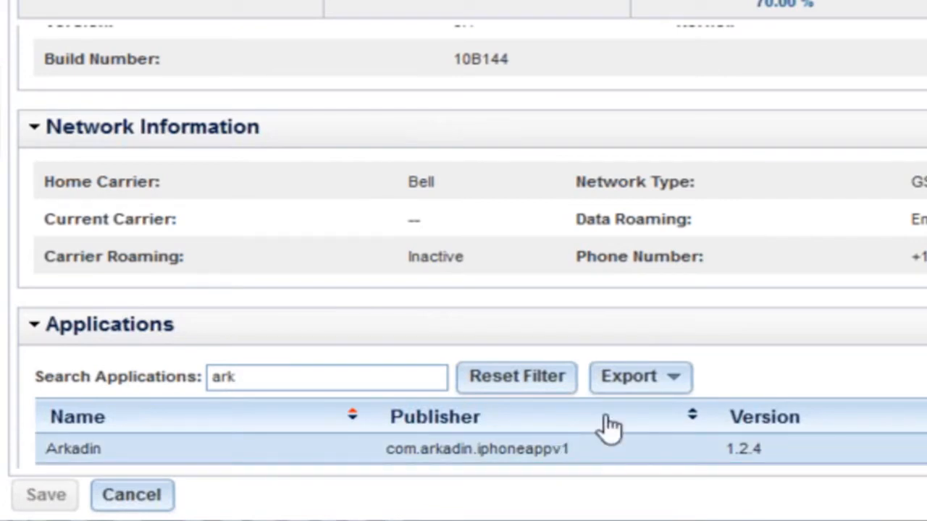
- Enter the device owner's full name in the iPhone's Owner field, keeping the Business ownership
{"action": "left_click", "coordinate": [679, 385]}
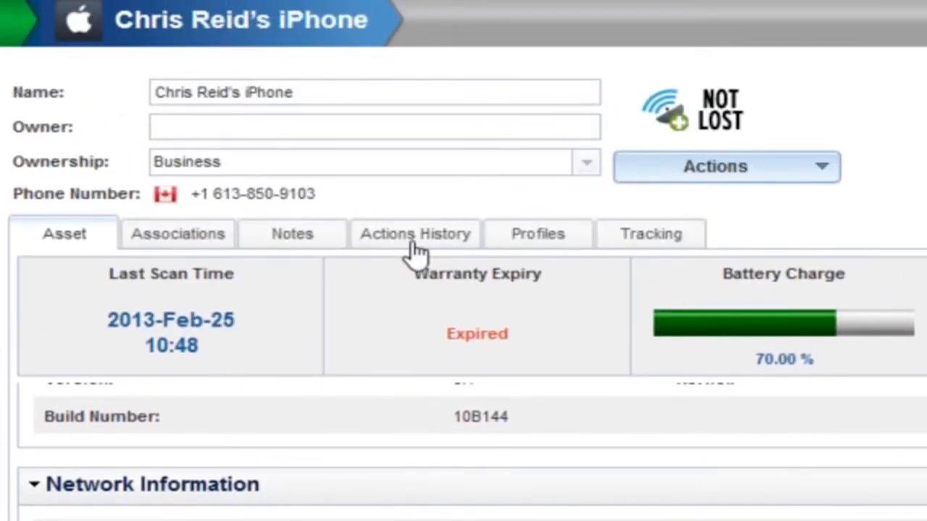
{"action": "left_click", "coordinate": [242, 103]}
{"action": "left_click", "coordinate": [205, 126]}
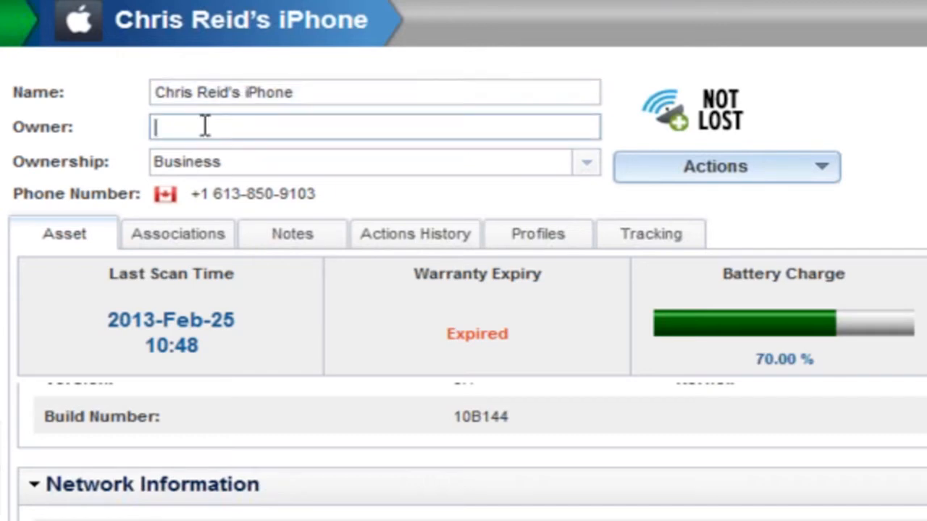
{"action": "left_click", "coordinate": [579, 171]}
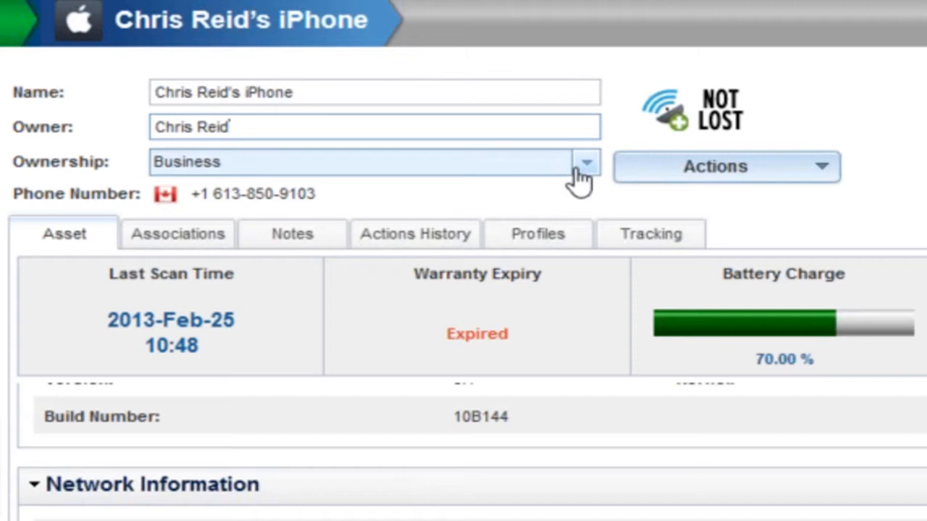
{"action": "left_click", "coordinate": [579, 174]}
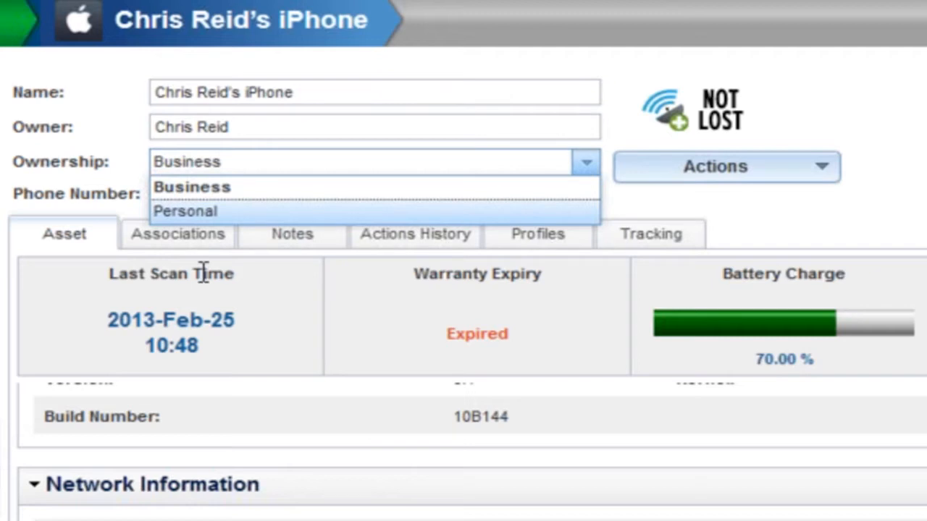
{"action": "left_click", "coordinate": [183, 234]}
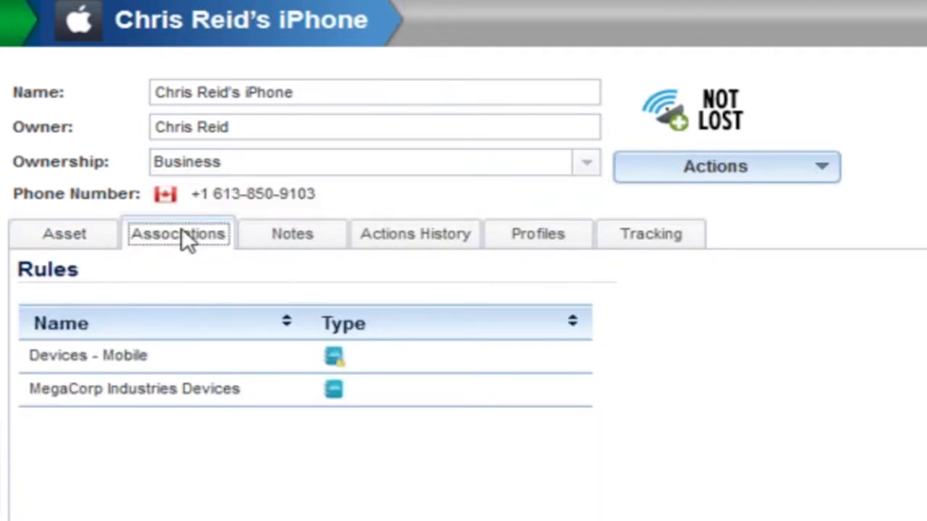
- Add a device note reading "Applied the Exchange profile."
{"action": "left_click", "coordinate": [274, 239]}
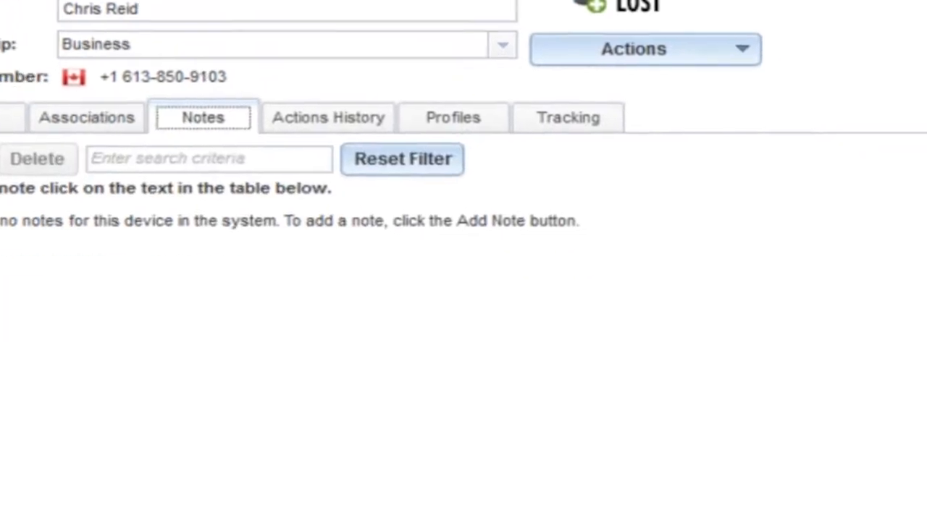
{"action": "left_click", "coordinate": [1, 158]}
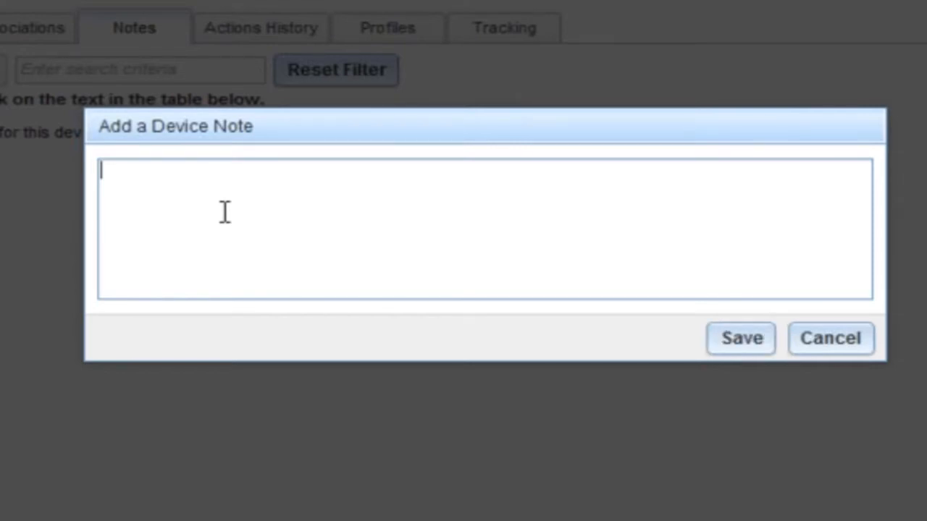
{"action": "type", "text": "Applied the Exchange profile."}
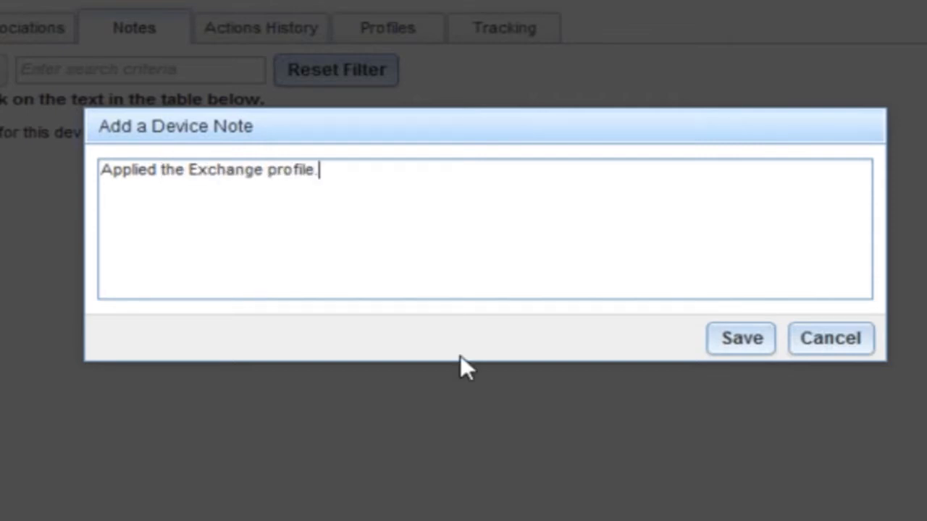
{"action": "left_click", "coordinate": [757, 338]}
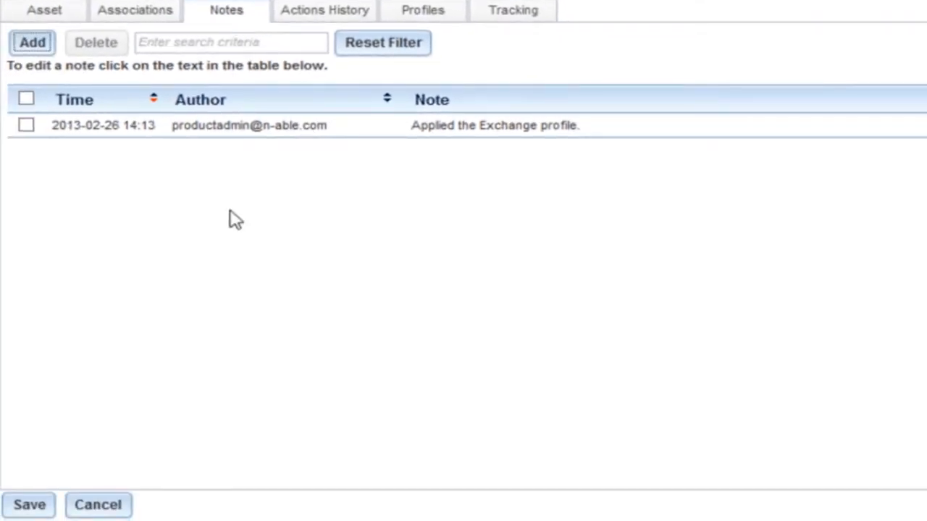
- Resend the "Hello!" Send Message action from the device's Actions History
{"action": "left_click", "coordinate": [325, 11]}
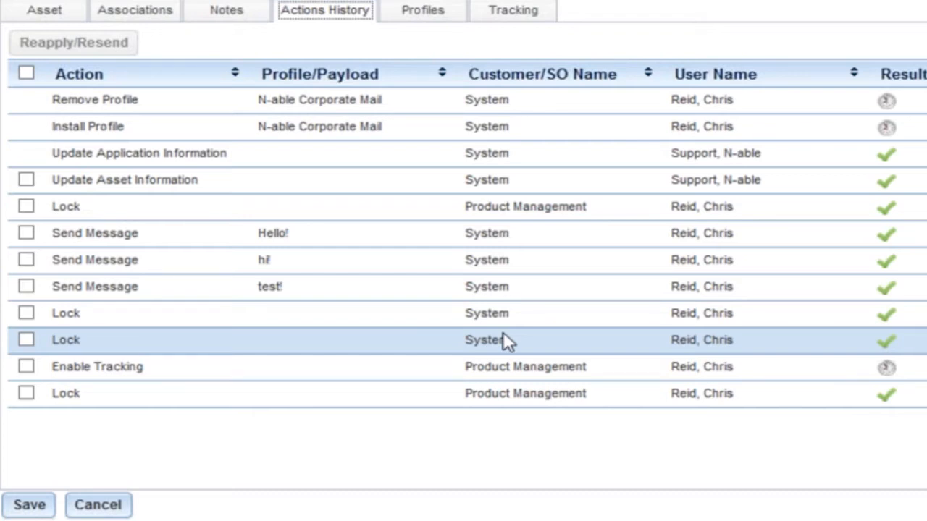
{"action": "left_click", "coordinate": [481, 286]}
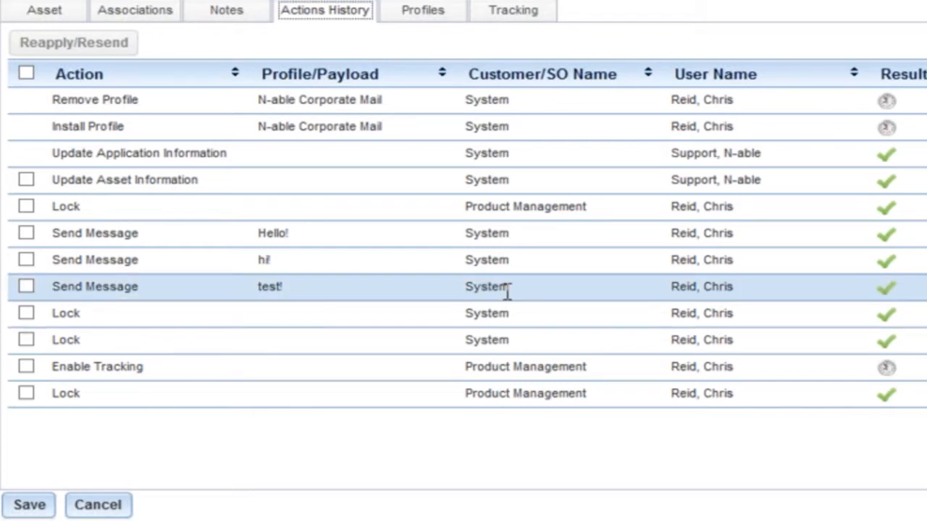
{"action": "left_click", "coordinate": [672, 311]}
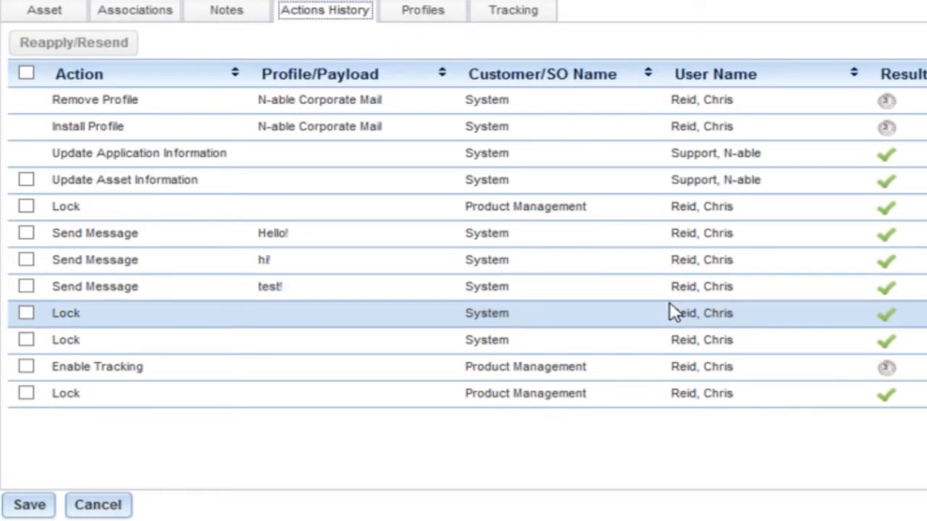
{"action": "left_click", "coordinate": [144, 185]}
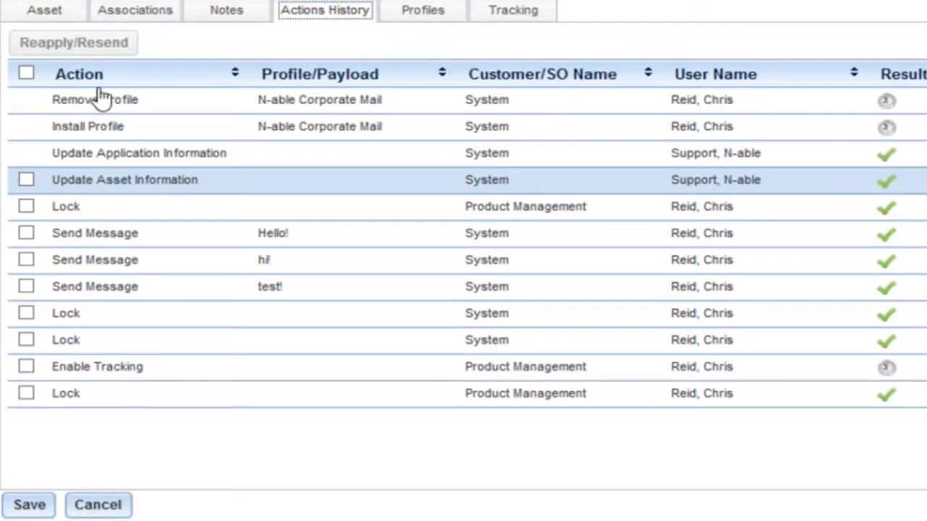
{"action": "left_click", "coordinate": [26, 233]}
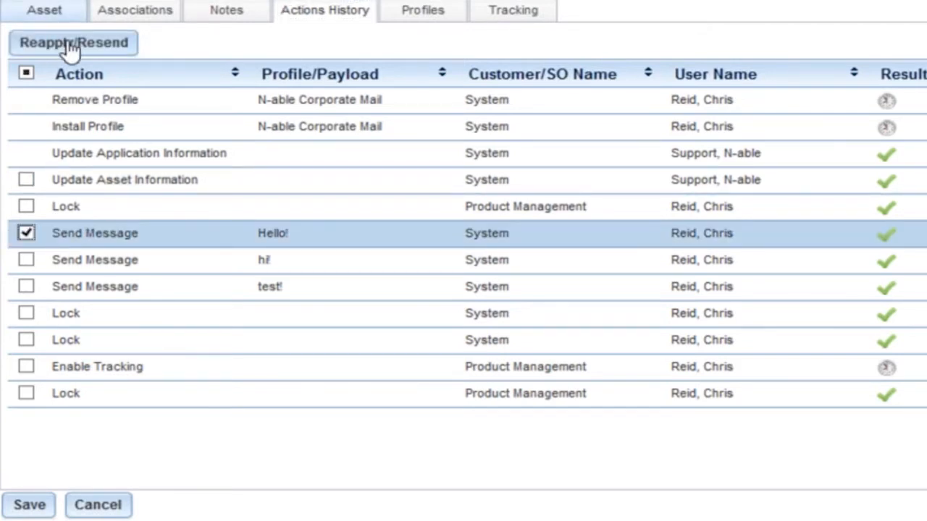
{"action": "left_click", "coordinate": [70, 45]}
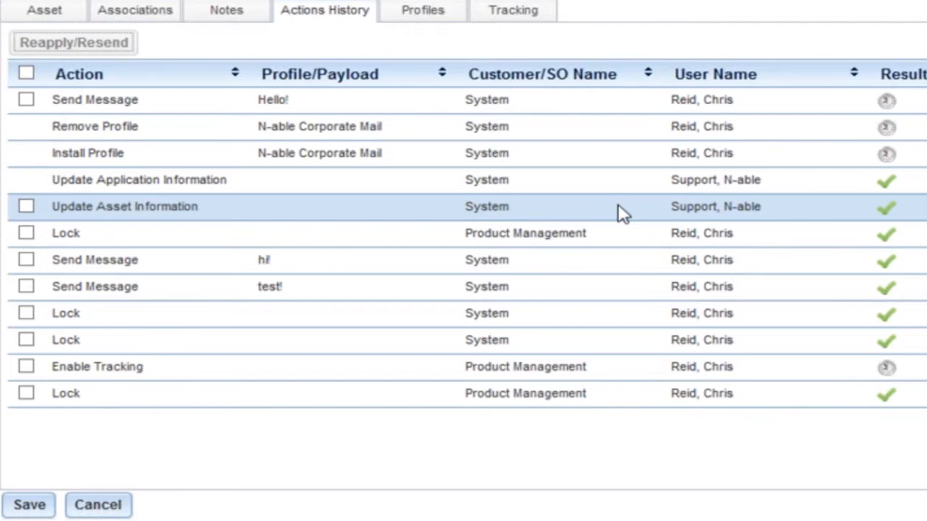
- Examine the device's Profiles tab and its Tracking map and location history table
{"action": "left_click", "coordinate": [424, 22]}
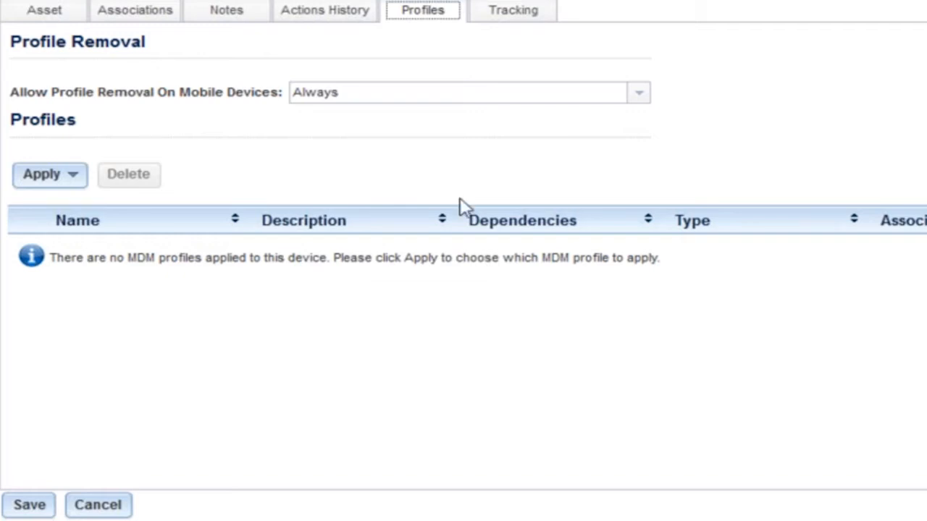
{"action": "left_click", "coordinate": [516, 13]}
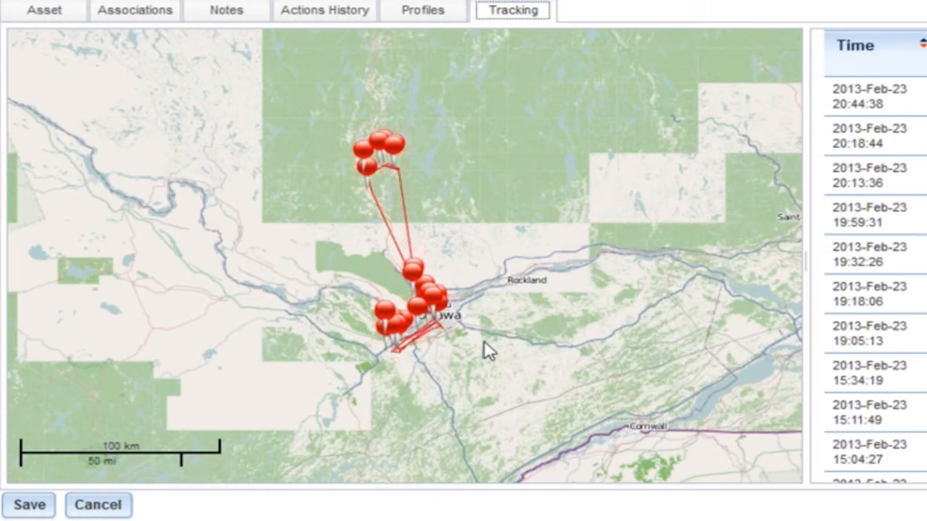
{"action": "scroll", "coordinate": [390, 323], "scroll_direction": "up", "scroll_amount": 2}
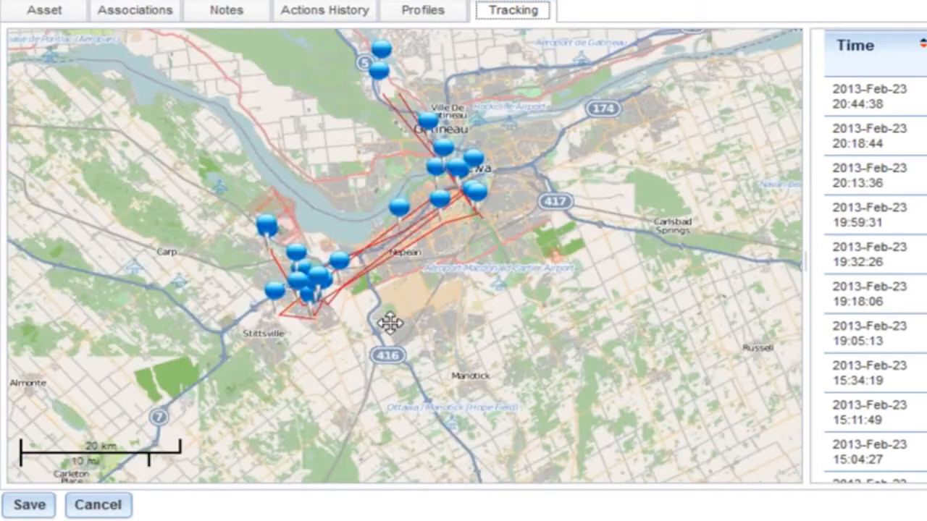
{"action": "left_click_drag", "start_coordinate": [389, 323], "coordinate": [397, 353]}
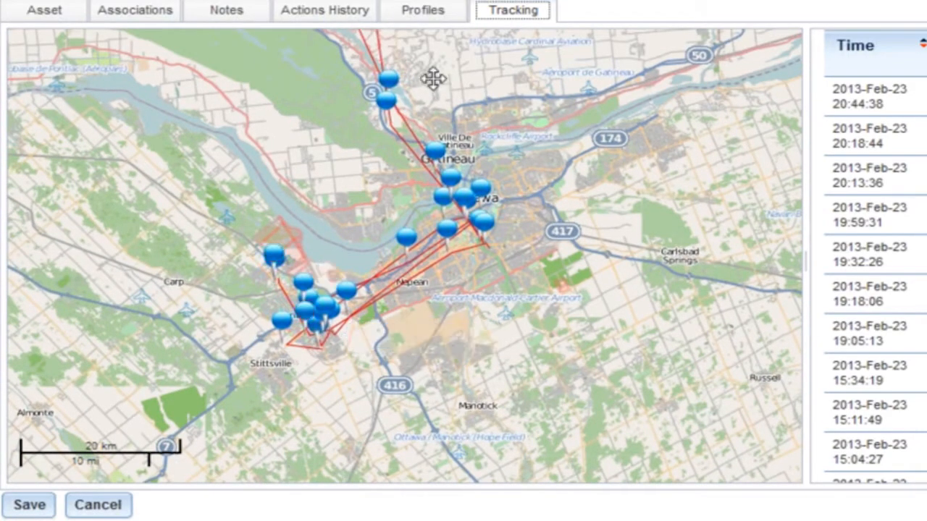
{"action": "left_click_drag", "start_coordinate": [433, 79], "coordinate": [441, 273]}
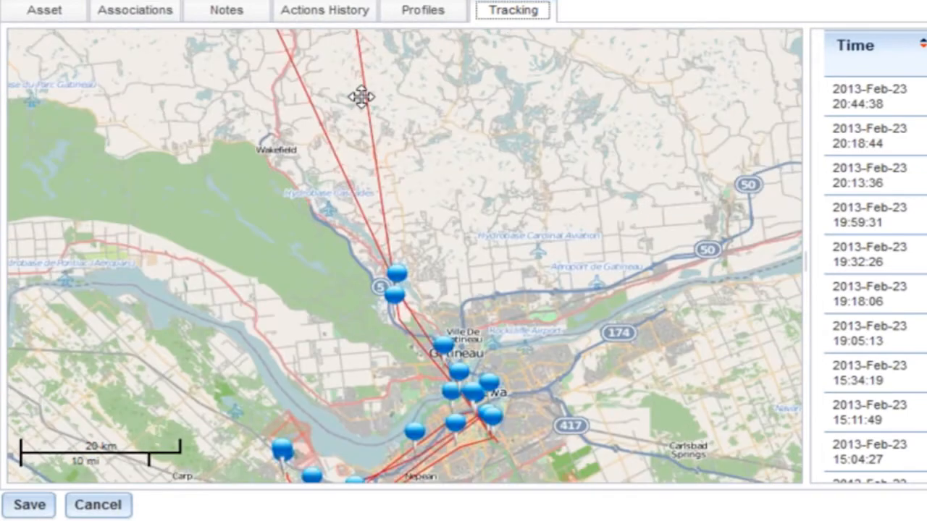
{"action": "left_click_drag", "start_coordinate": [361, 96], "coordinate": [443, 302]}
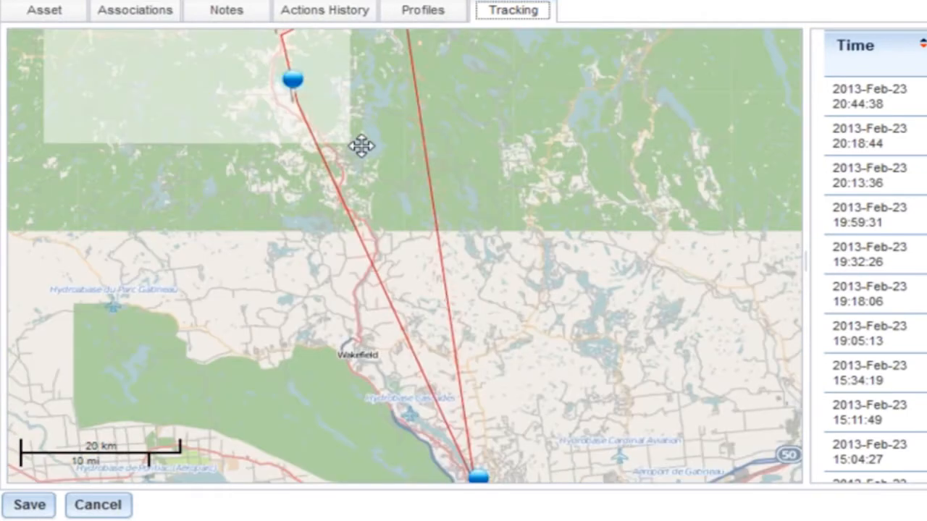
{"action": "left_click_drag", "start_coordinate": [362, 146], "coordinate": [407, 286]}
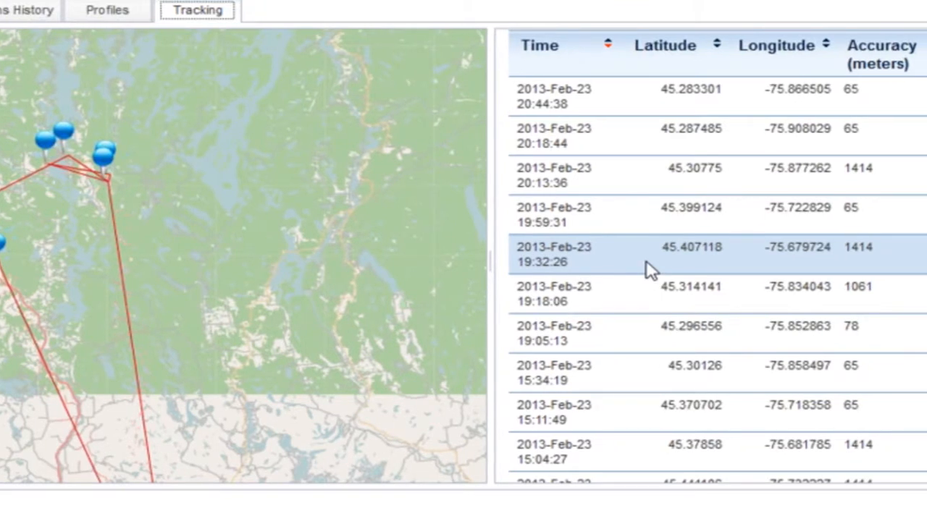
{"action": "left_click_drag", "start_coordinate": [628, 239], "coordinate": [621, 211]}
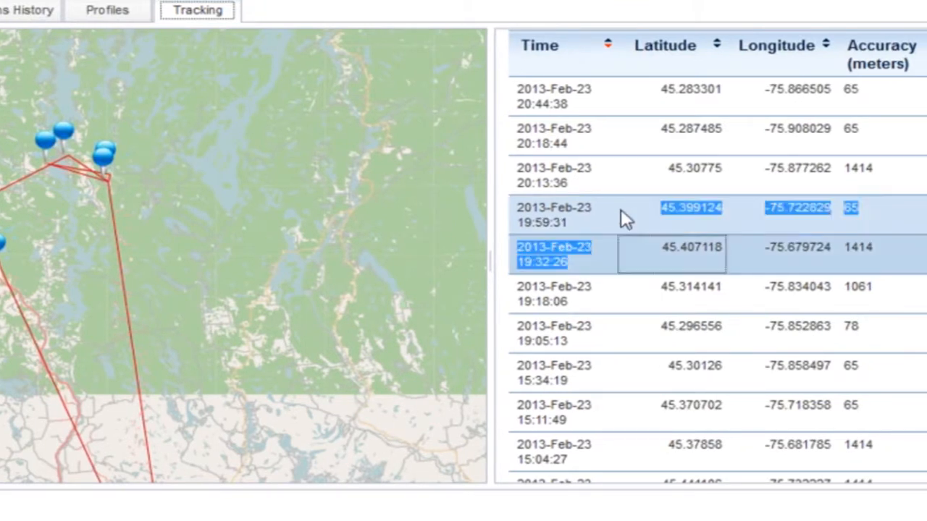
{"action": "left_click", "coordinate": [621, 212]}
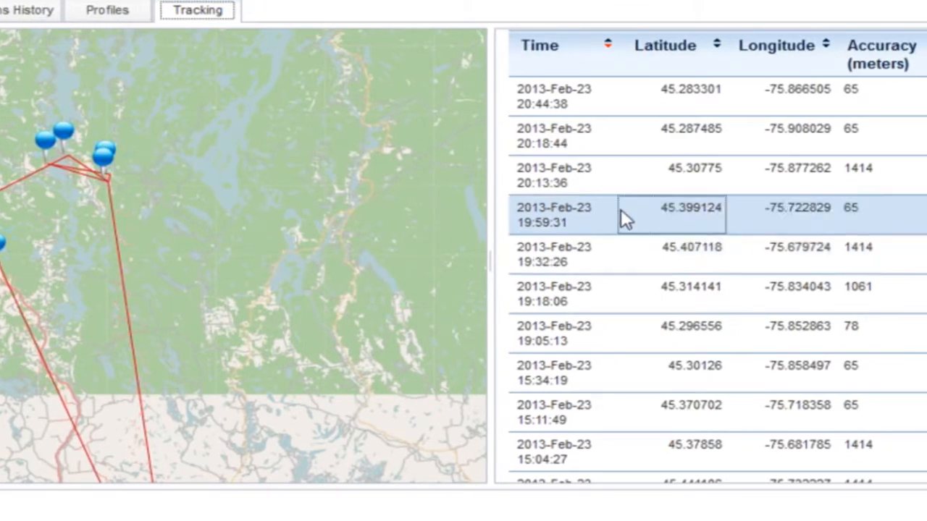
{"action": "left_click", "coordinate": [860, 173], "text": "ctrl"}
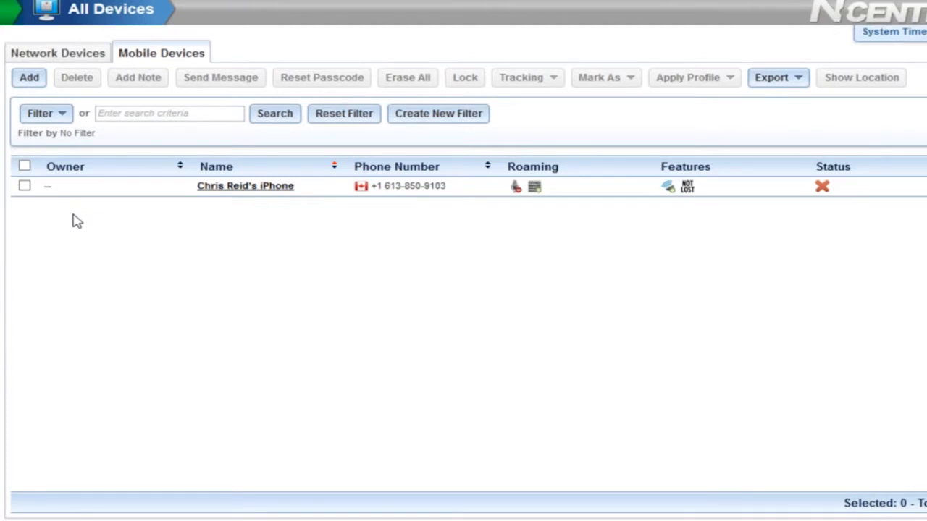
- Lock the iPhone from the Mobile Devices list
{"action": "left_click", "coordinate": [25, 186]}
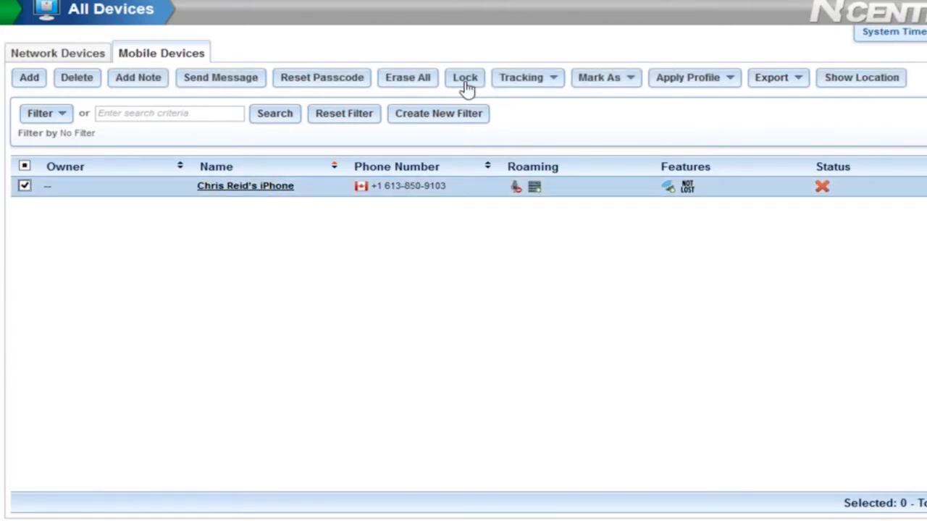
{"action": "left_click", "coordinate": [466, 80]}
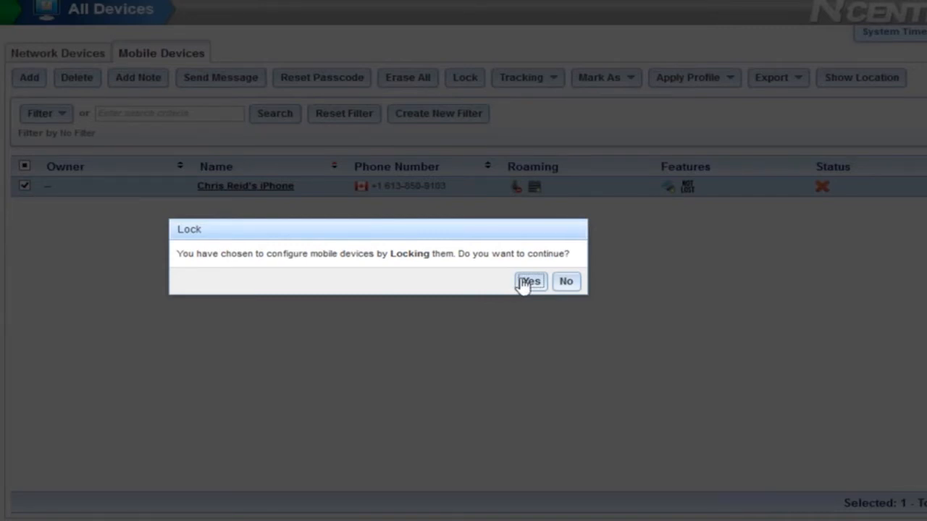
{"action": "left_click", "coordinate": [529, 282]}
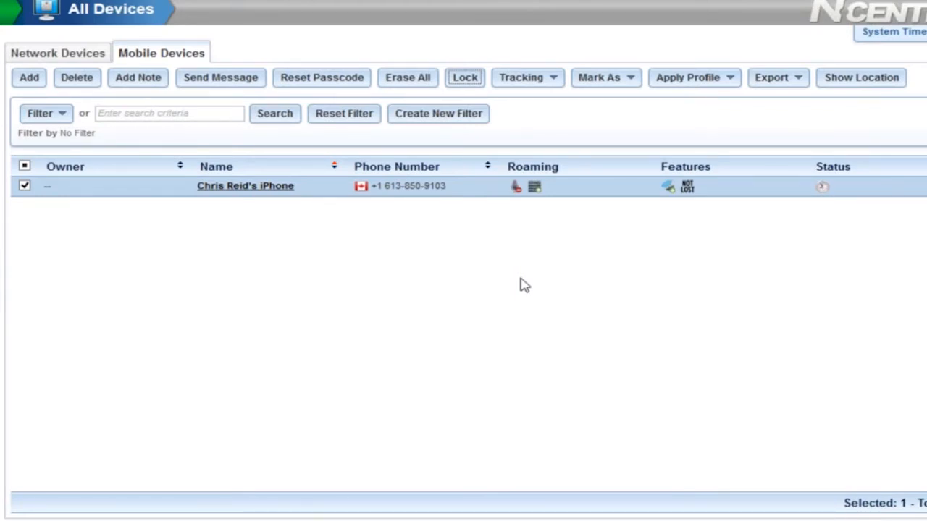
- Show the iPhone's location on the map, then confirm erasing all its data
{"action": "left_click", "coordinate": [865, 84]}
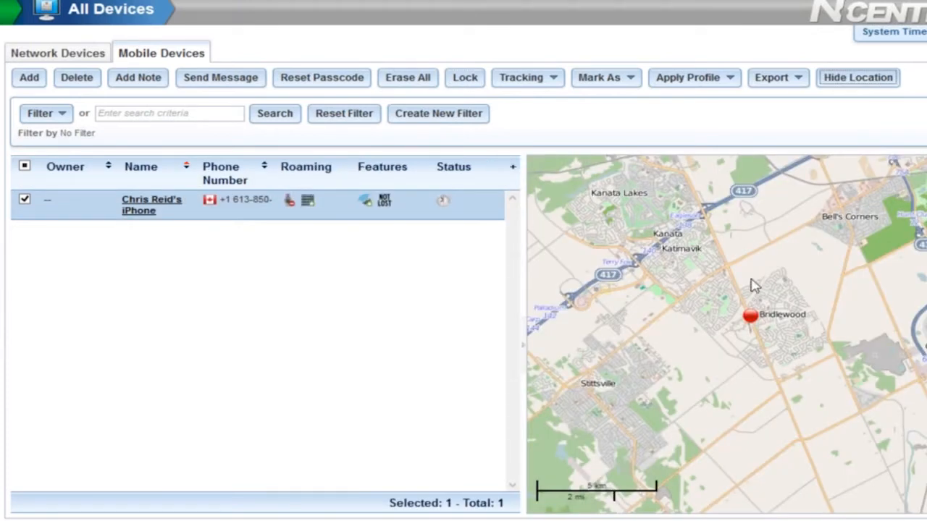
{"action": "left_click", "coordinate": [525, 351]}
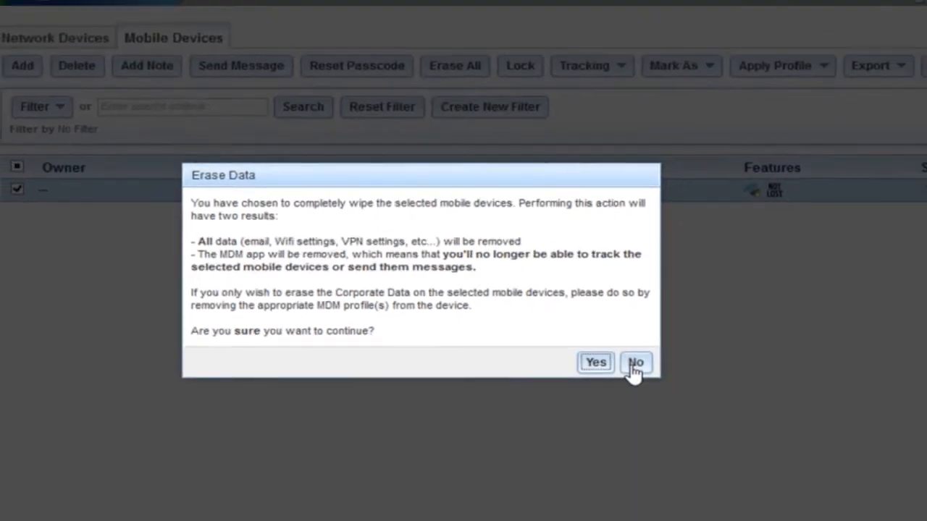
{"action": "left_click", "coordinate": [635, 364]}
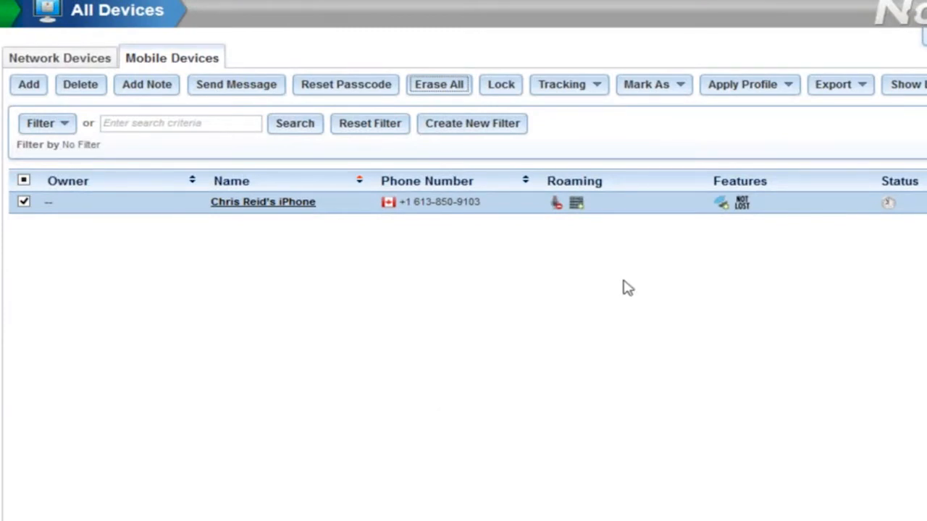
- Mark the iPhone as Lost
{"action": "left_click", "coordinate": [681, 87]}
{"action": "left_click", "coordinate": [635, 106]}
{"action": "left_click", "coordinate": [573, 305]}
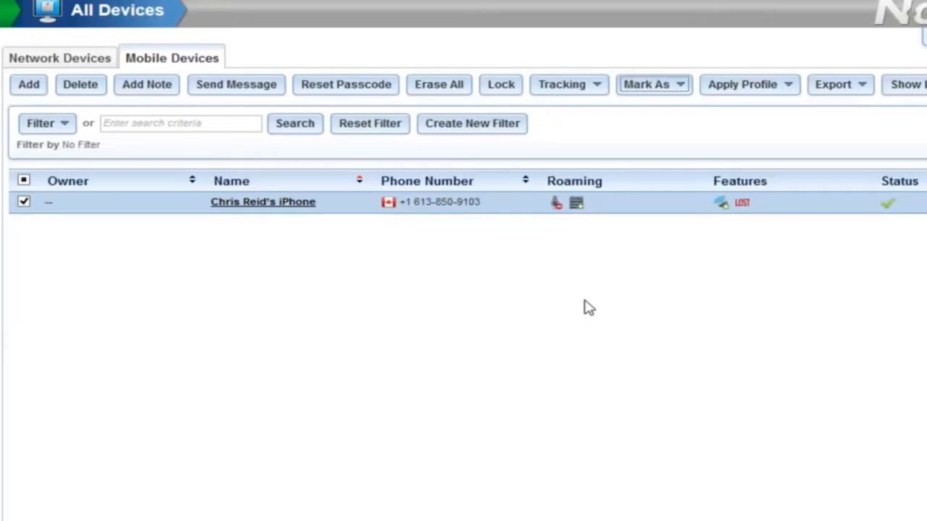
- Export the device list as a PDF and open it with Adobe Reader
{"action": "mouse_move", "coordinate": [750, 214]}
{"action": "left_click", "coordinate": [867, 91]}
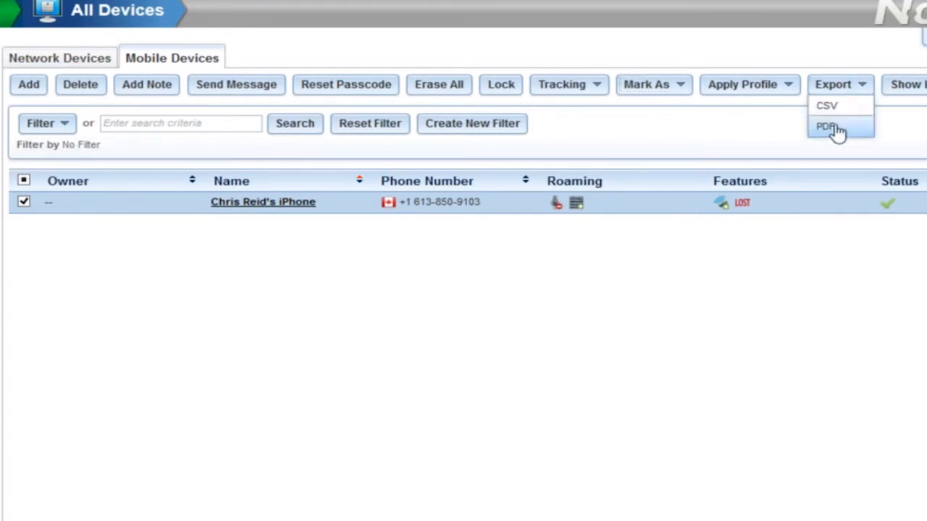
{"action": "left_click", "coordinate": [109, 58]}
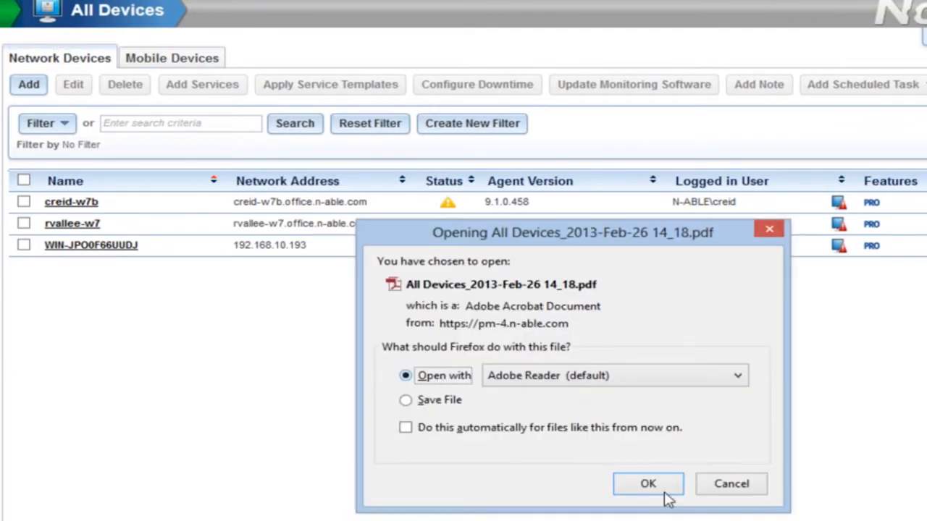
{"action": "left_click", "coordinate": [649, 485]}
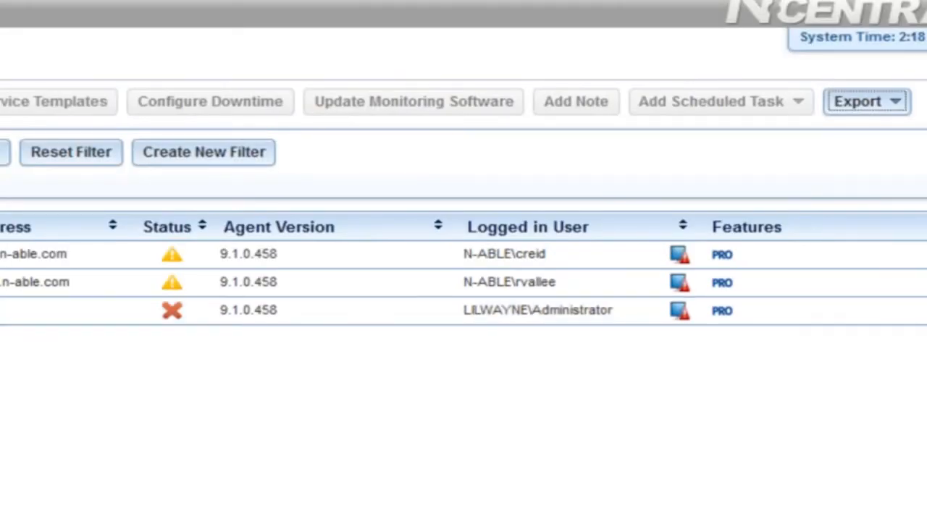
- Show the Device Class and Remote Control columns in the Network Devices list
{"action": "left_click", "coordinate": [925, 227]}
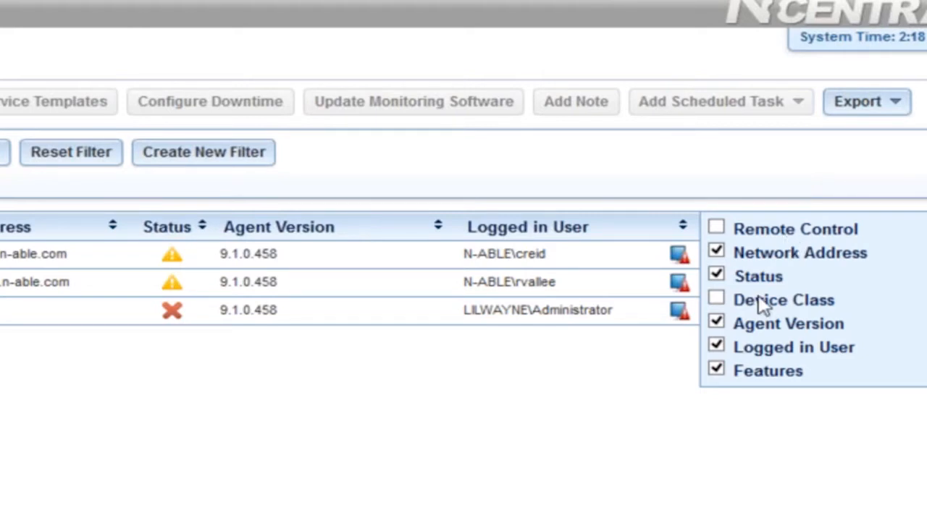
{"action": "left_click", "coordinate": [716, 299]}
{"action": "left_click", "coordinate": [716, 228]}
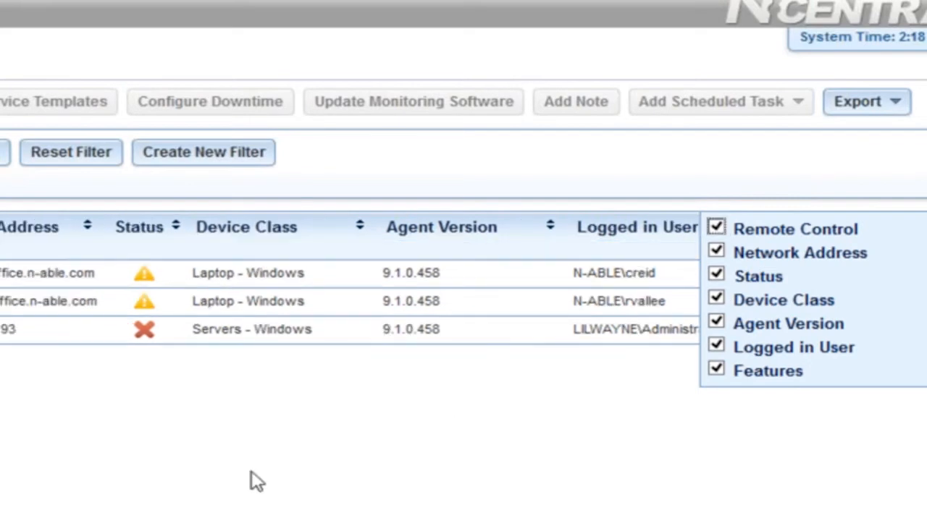
{"action": "left_click", "coordinate": [251, 473]}
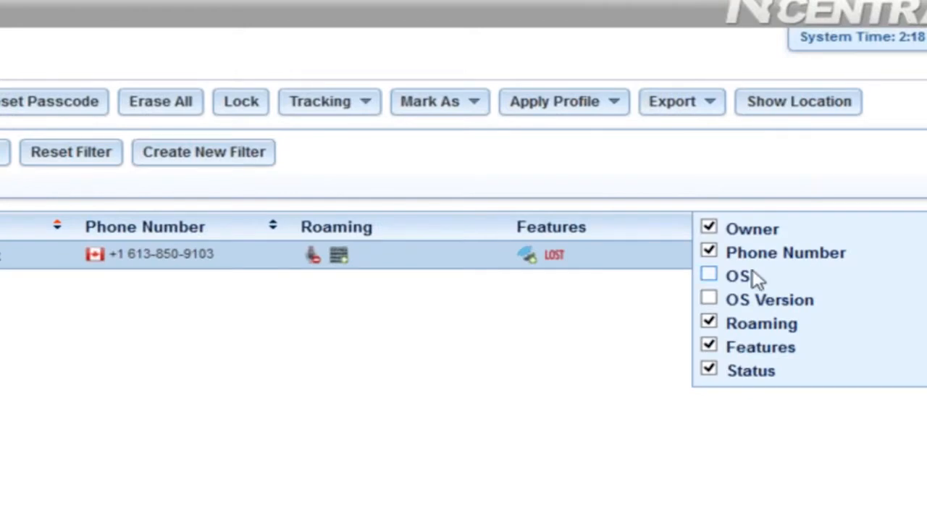
- Show the OS and OS Version columns in the Mobile Devices list
{"action": "left_click", "coordinate": [709, 277]}
{"action": "left_click", "coordinate": [709, 301]}
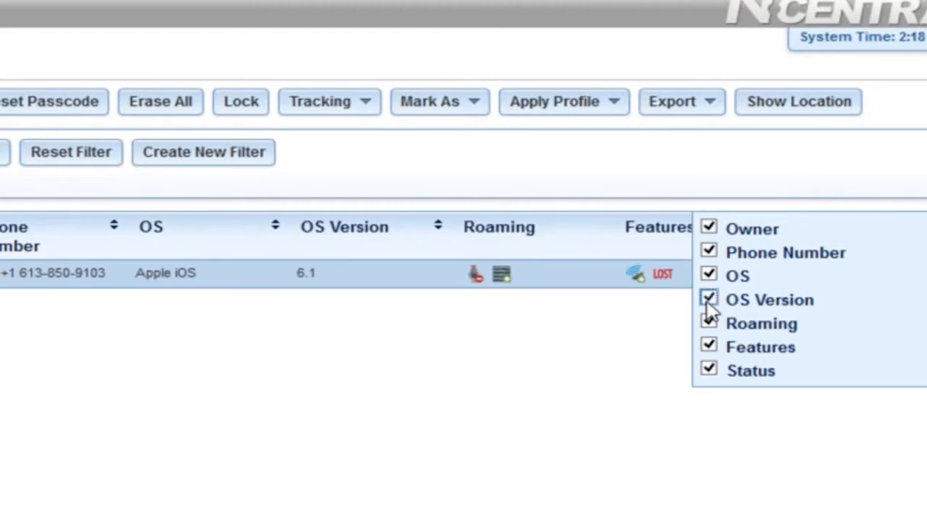
{"action": "left_click", "coordinate": [452, 447]}
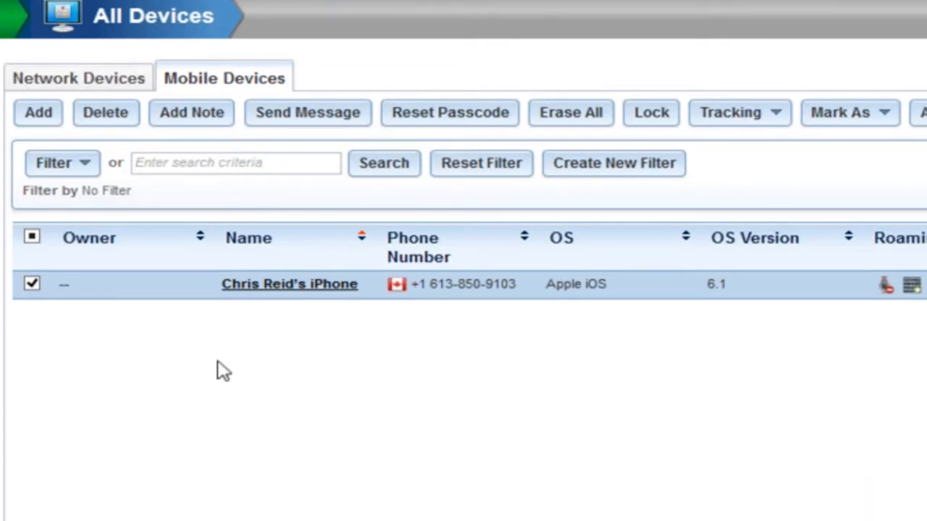
- Open the mobile device Profiles page under Configuration
{"action": "left_click_drag", "start_coordinate": [4, 333], "coordinate": [322, 335]}
{"action": "left_click", "coordinate": [307, 472]}
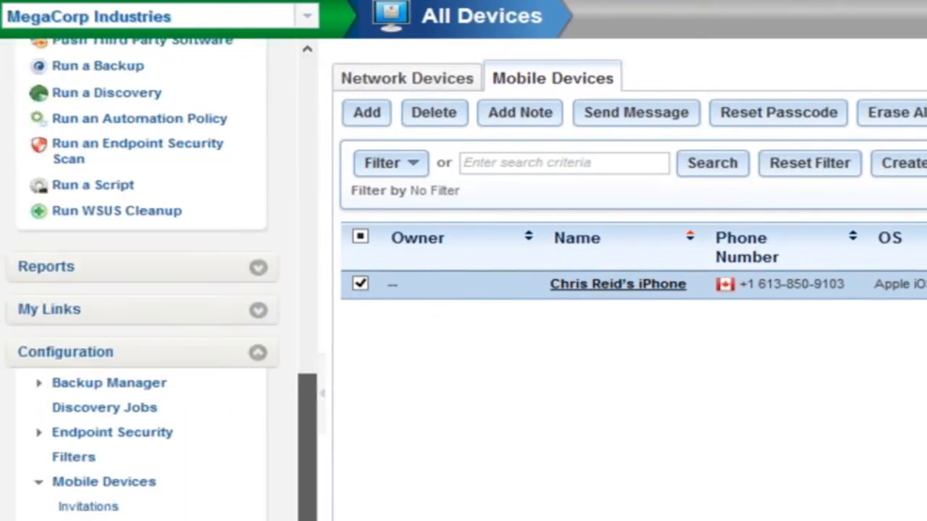
{"action": "left_click_drag", "start_coordinate": [307, 512], "coordinate": [307, 520]}
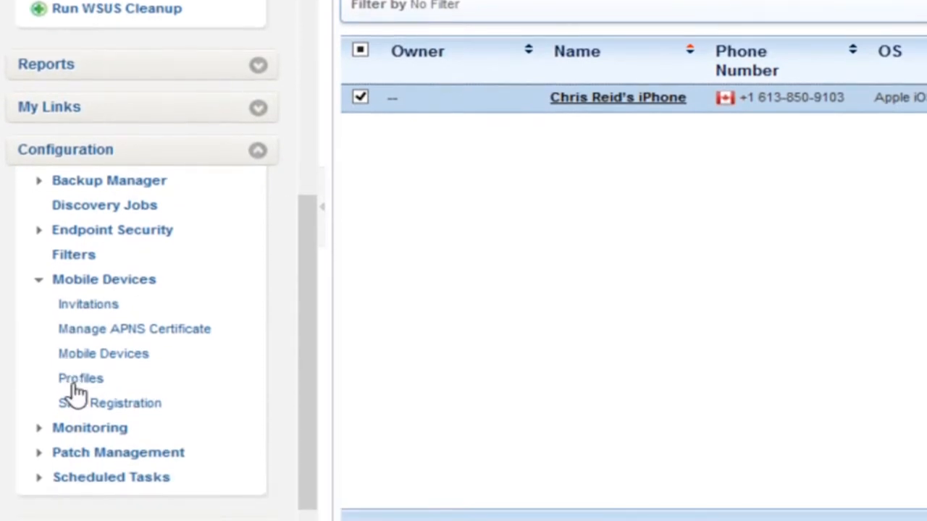
{"action": "left_click", "coordinate": [76, 382]}
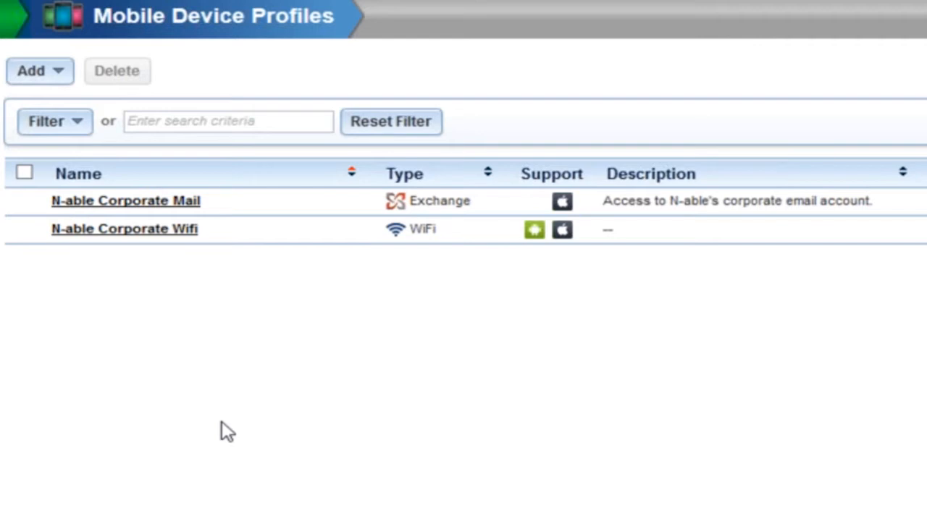
- Open the N-able Corporate Mail Exchange profile and review which properties each OS supports
{"action": "left_click", "coordinate": [183, 216]}
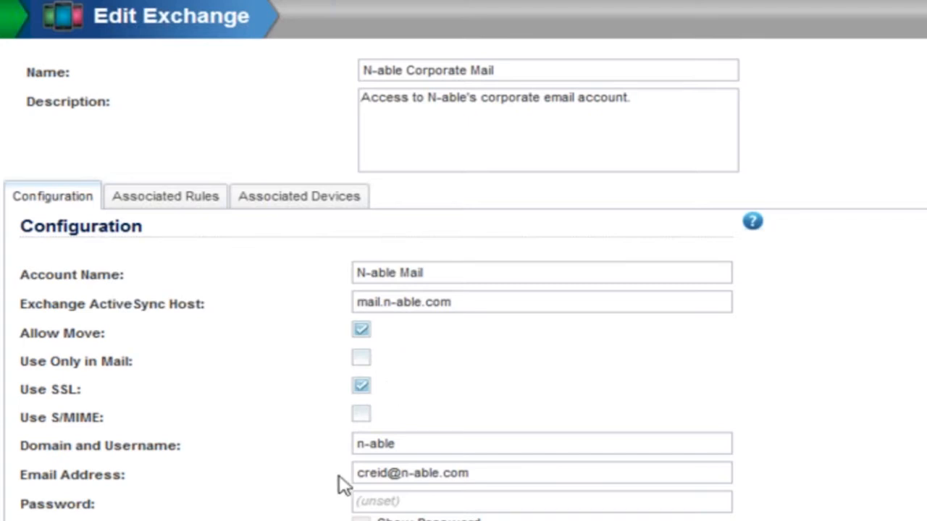
{"action": "scroll", "coordinate": [280, 497], "scroll_direction": "down", "scroll_amount": 3}
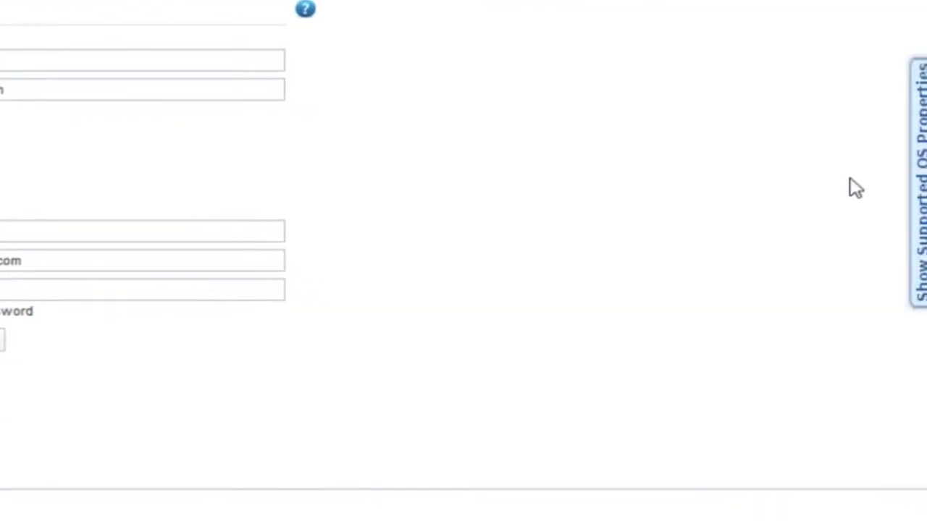
{"action": "left_click", "coordinate": [922, 187]}
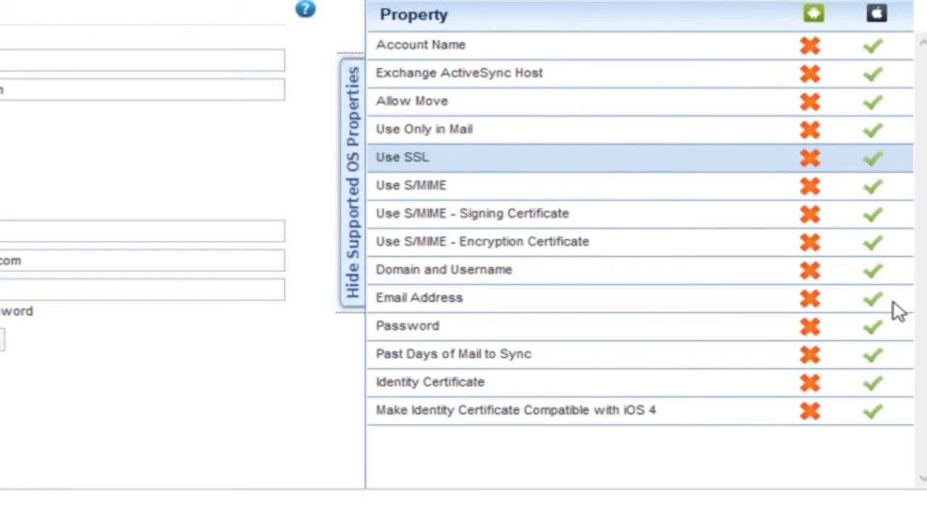
{"action": "left_click", "coordinate": [647, 138]}
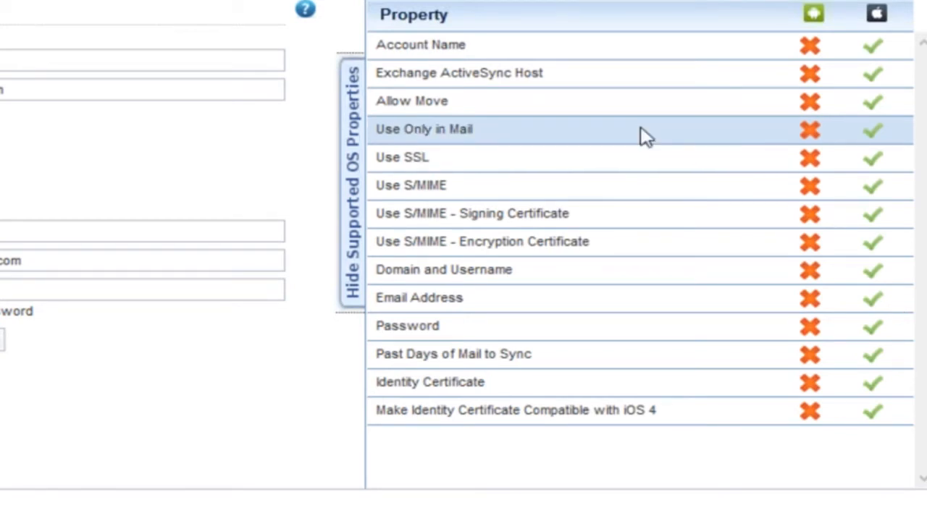
{"action": "left_click", "coordinate": [189, 198]}
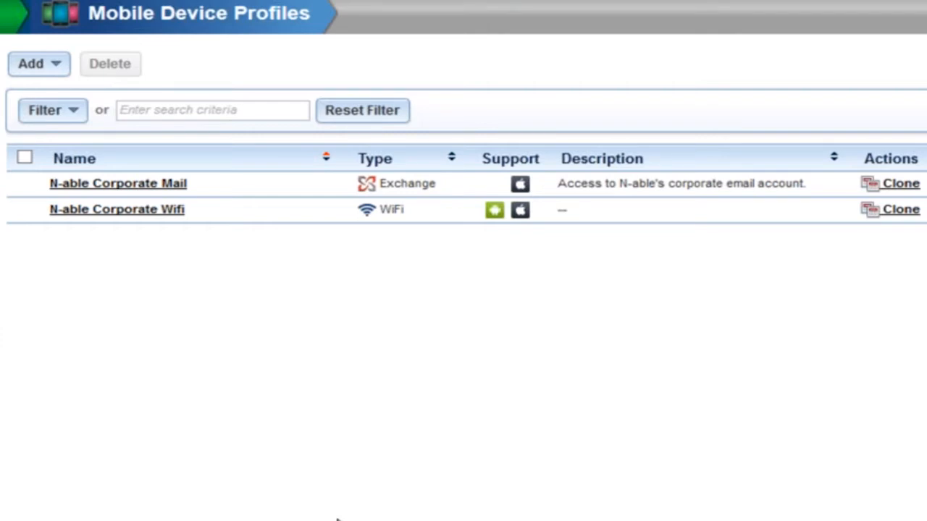
- Start a new Passcode profile and review which of its properties each OS supports
{"action": "left_click", "coordinate": [57, 66]}
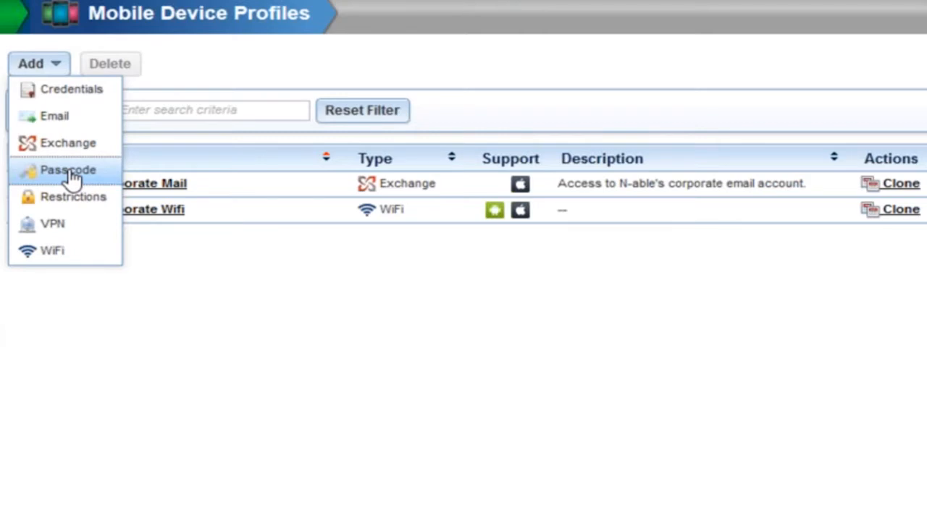
{"action": "left_click", "coordinate": [68, 171]}
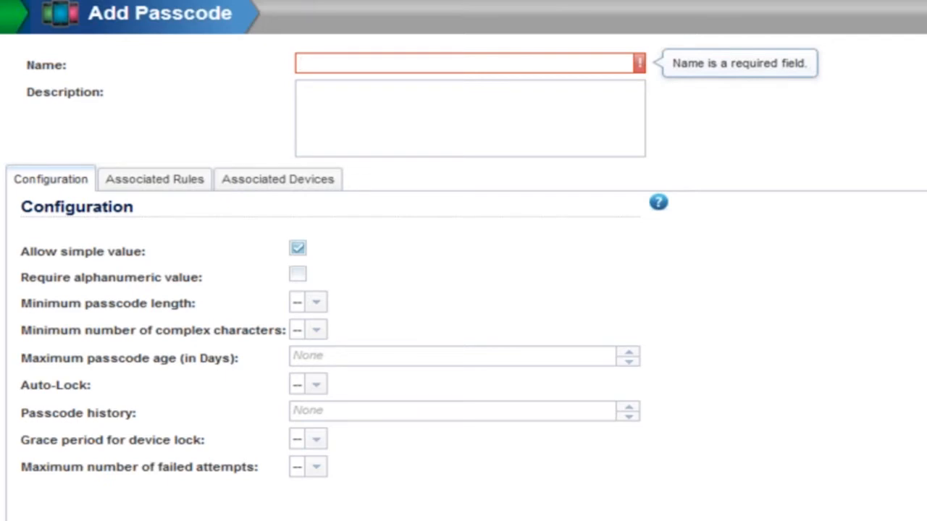
{"action": "left_click", "coordinate": [888, 244]}
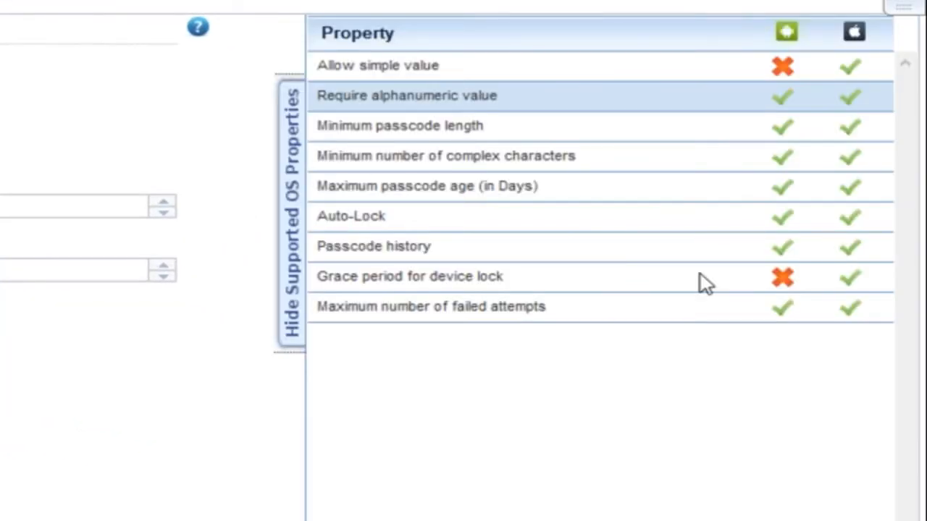
{"action": "left_click", "coordinate": [706, 141]}
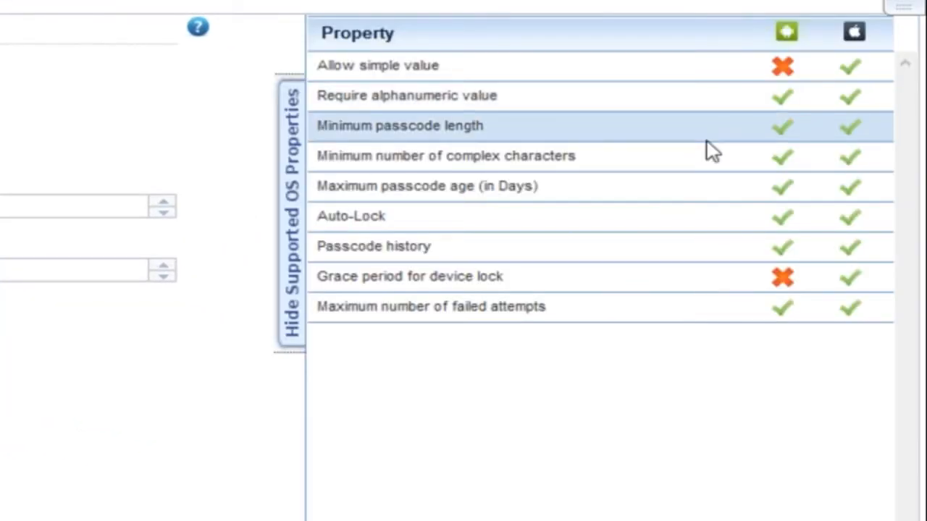
{"action": "left_click", "coordinate": [699, 78]}
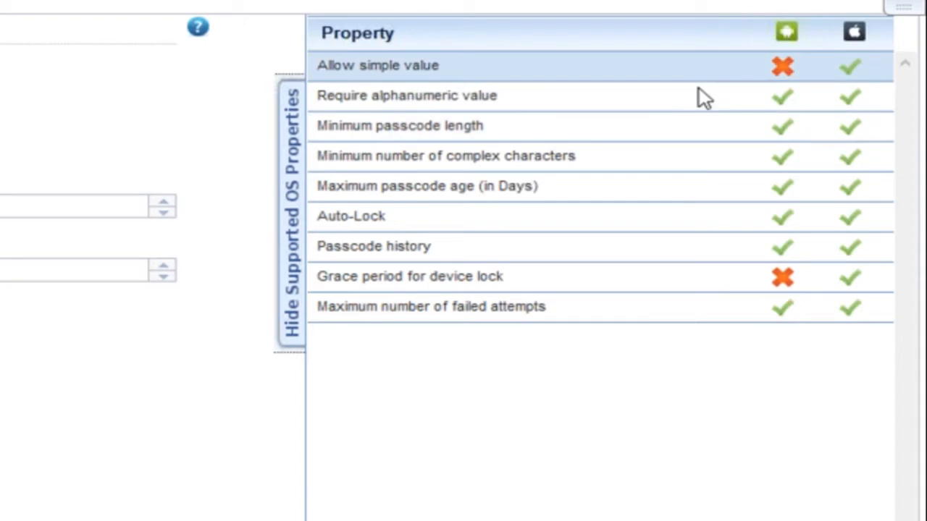
{"action": "left_click", "coordinate": [692, 274]}
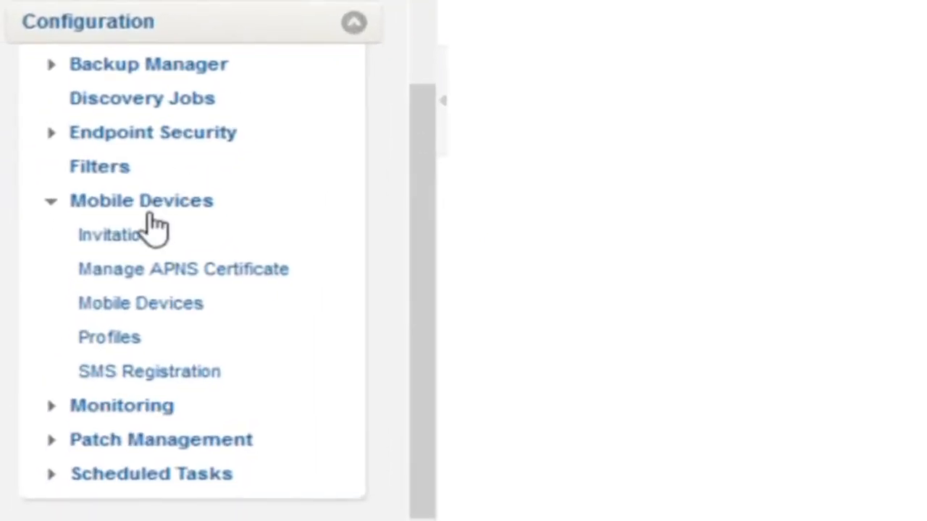
- Start a new monitoring rule and add the N-able Corporate Mail Exchange profile to its mobile device configuration
{"action": "left_click", "coordinate": [148, 209]}
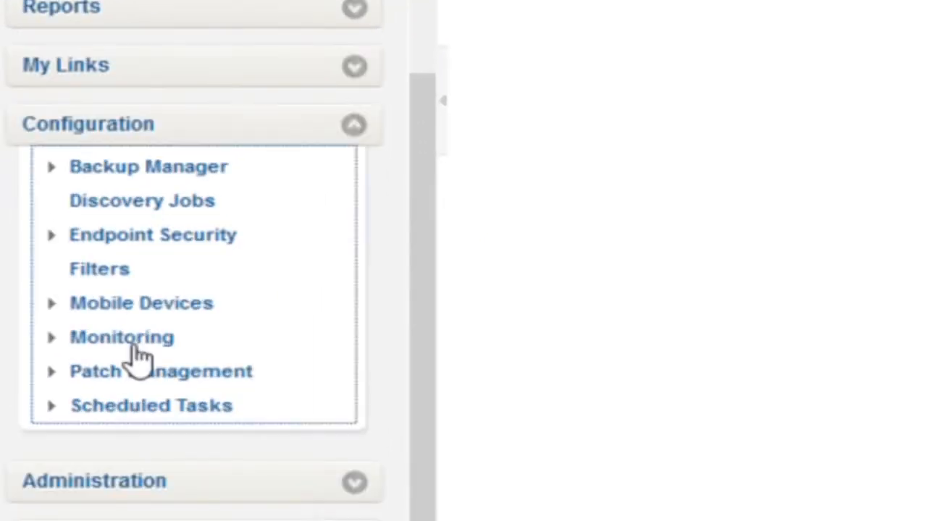
{"action": "left_click", "coordinate": [133, 346]}
{"action": "scroll", "coordinate": [116, 406], "scroll_direction": "down", "scroll_amount": 3}
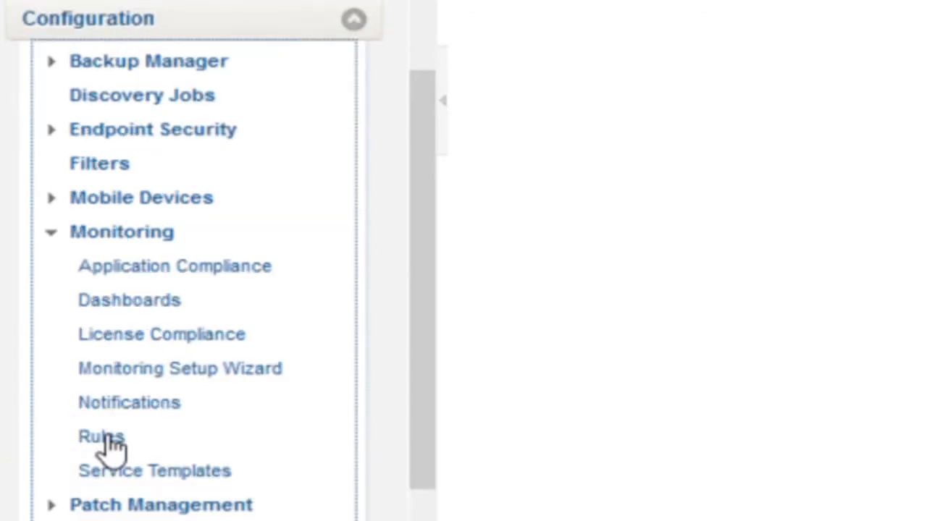
{"action": "left_click", "coordinate": [107, 437]}
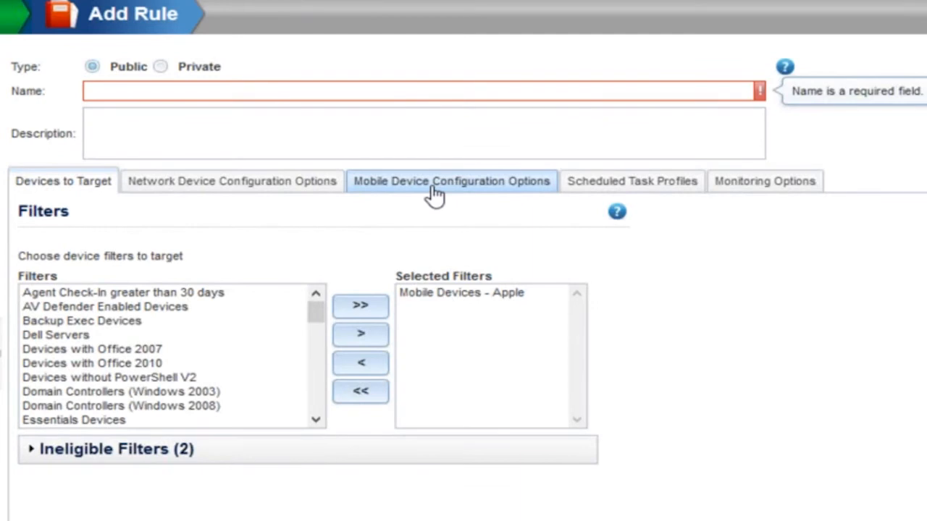
{"action": "left_click", "coordinate": [433, 187]}
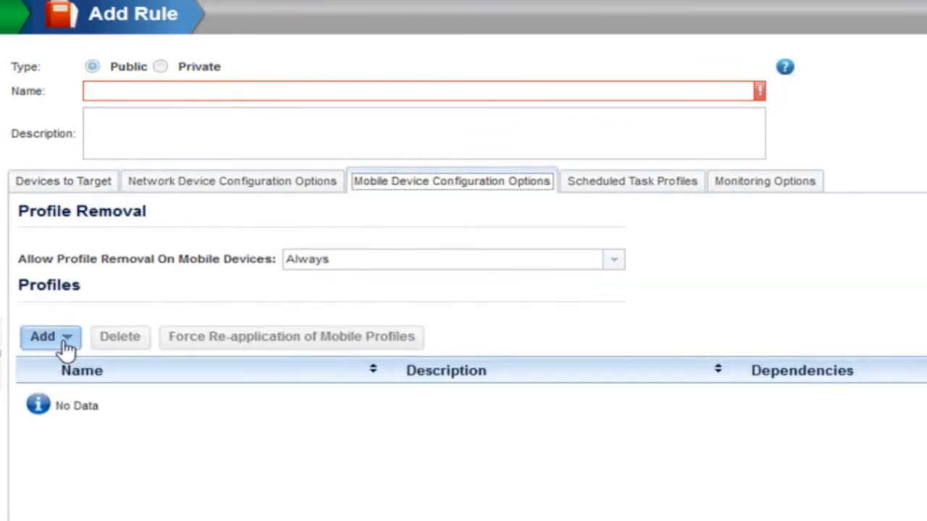
{"action": "left_click", "coordinate": [65, 339]}
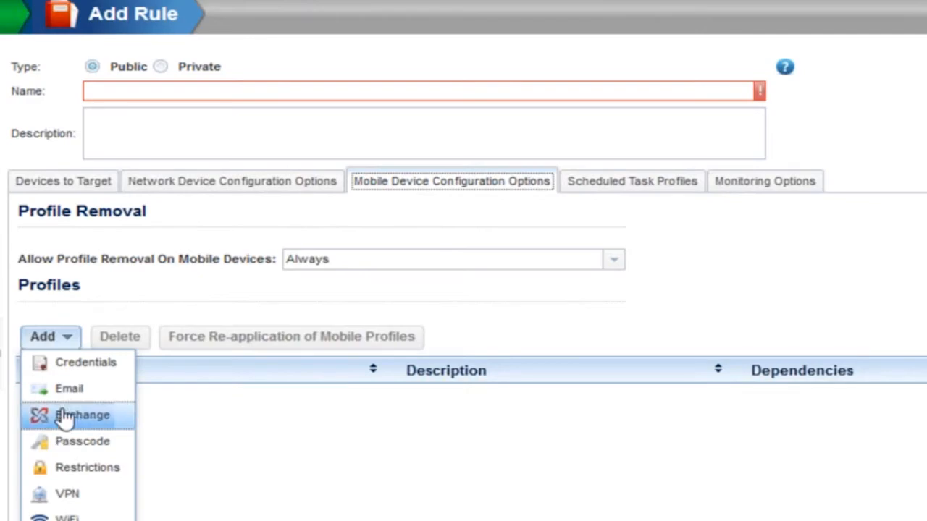
{"action": "left_click", "coordinate": [64, 418]}
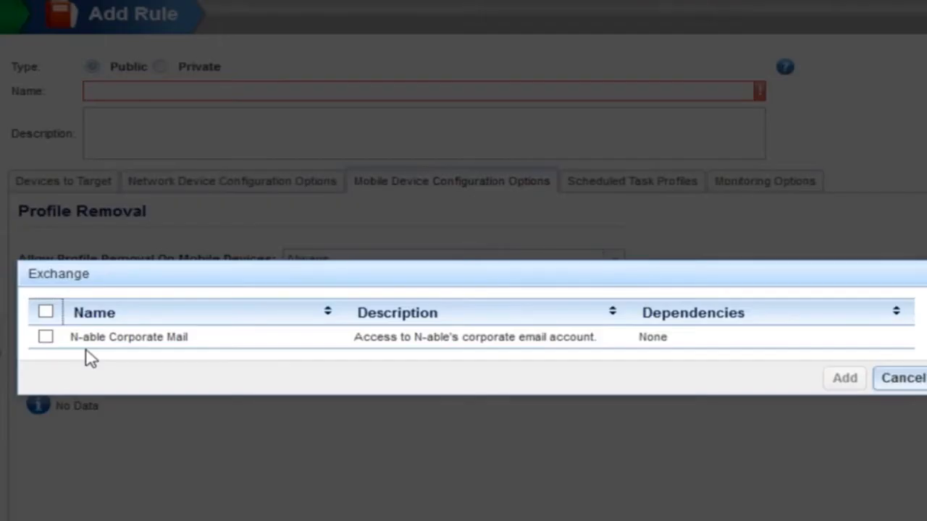
{"action": "left_click", "coordinate": [87, 338]}
{"action": "left_click", "coordinate": [845, 379]}
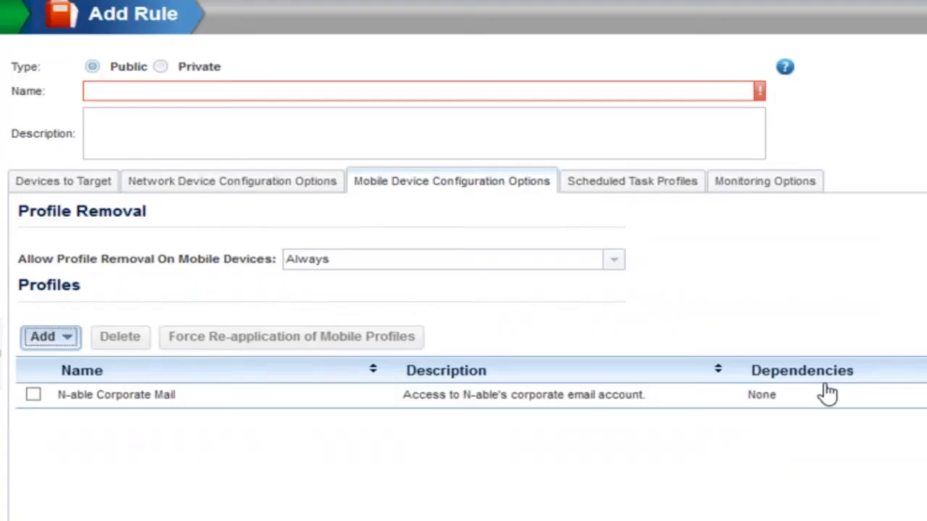
- Set the rule's profile removal on mobile devices to With Authentication
{"action": "left_click", "coordinate": [613, 261]}
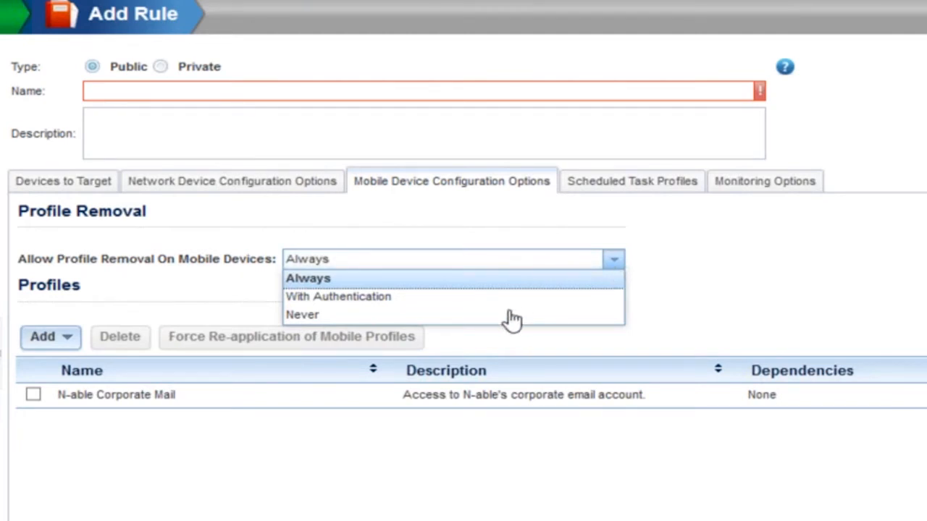
{"action": "left_click", "coordinate": [462, 302]}
{"action": "left_click", "coordinate": [390, 286]}
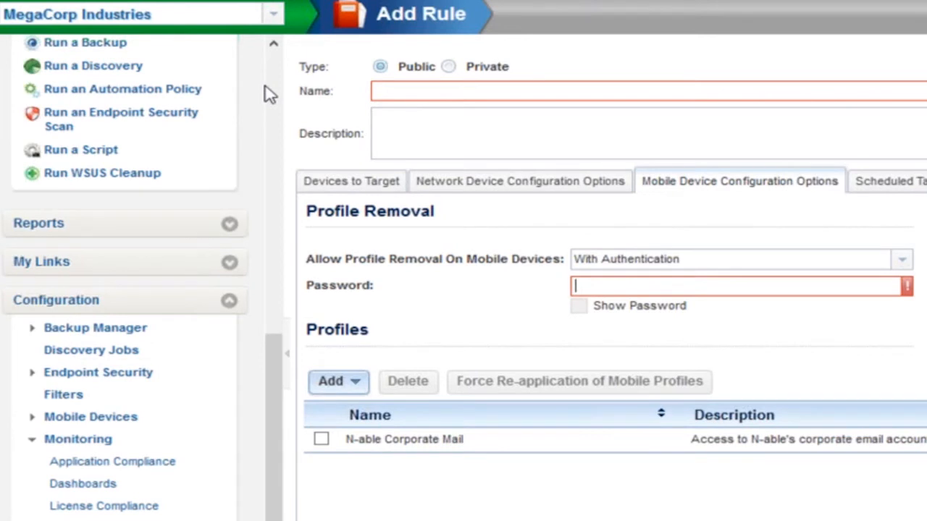
{"action": "scroll", "coordinate": [105, 87], "scroll_direction": "up", "scroll_amount": 10}
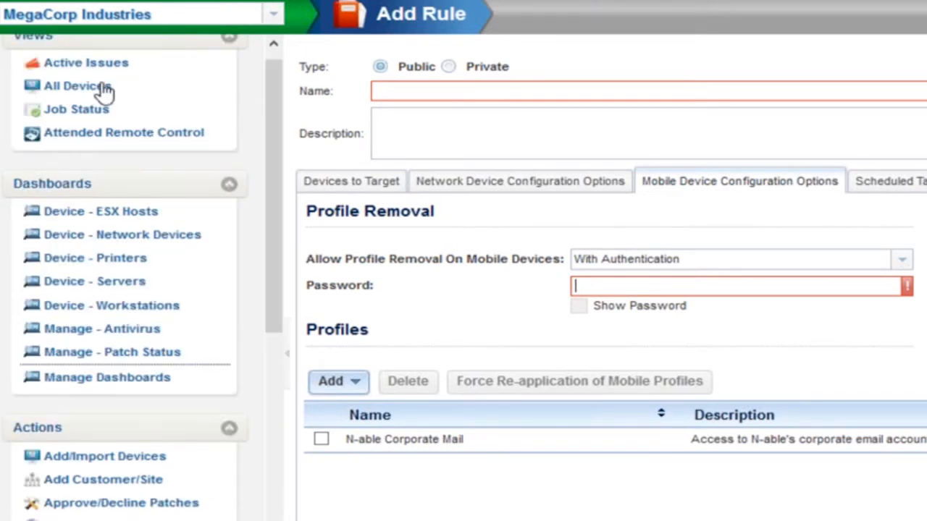
{"action": "left_click", "coordinate": [77, 86]}
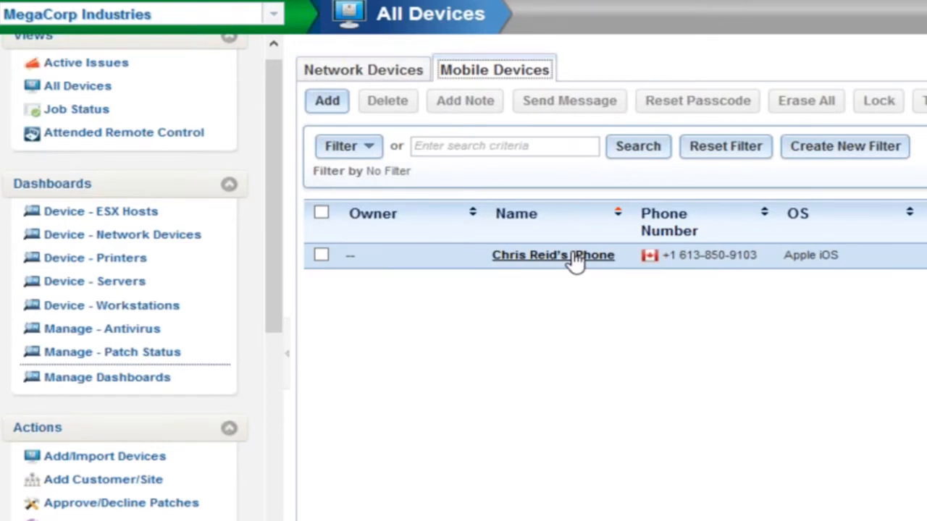
{"action": "left_click", "coordinate": [576, 257]}
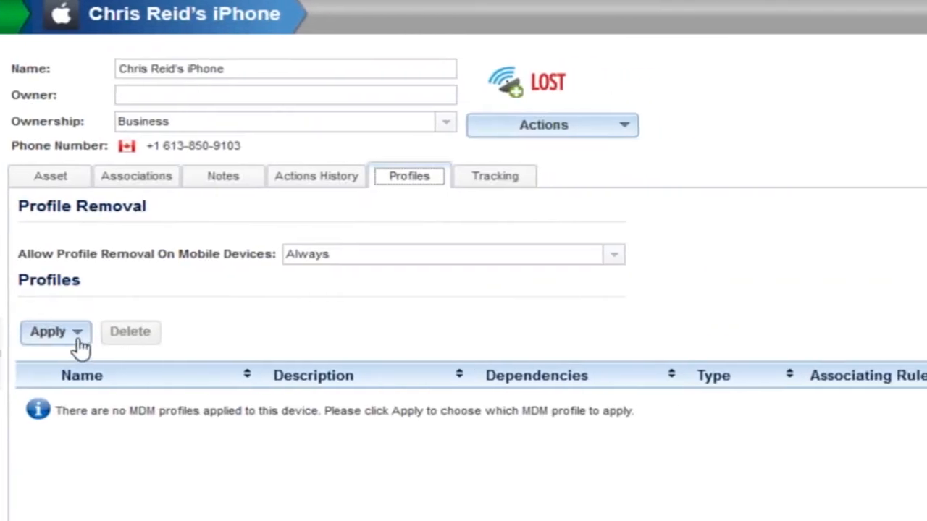
{"action": "left_click", "coordinate": [76, 333]}
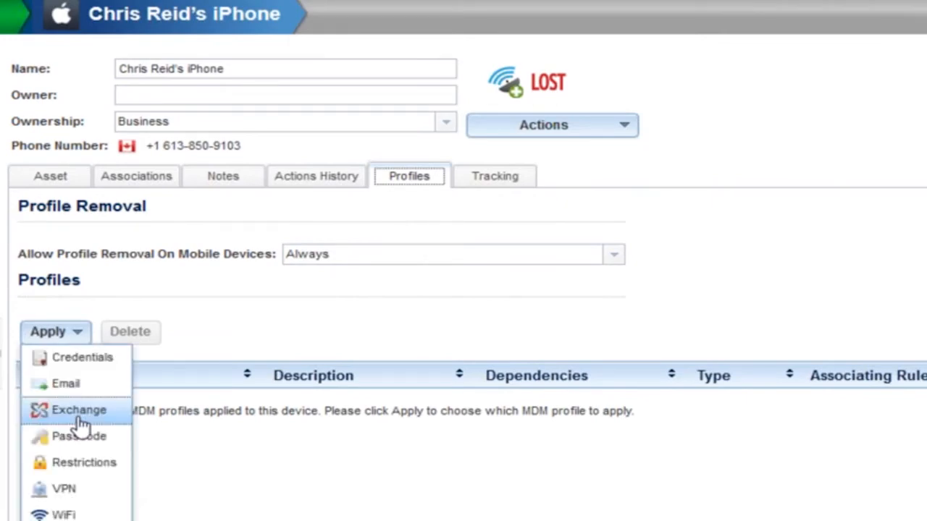
{"action": "left_click", "coordinate": [79, 414]}
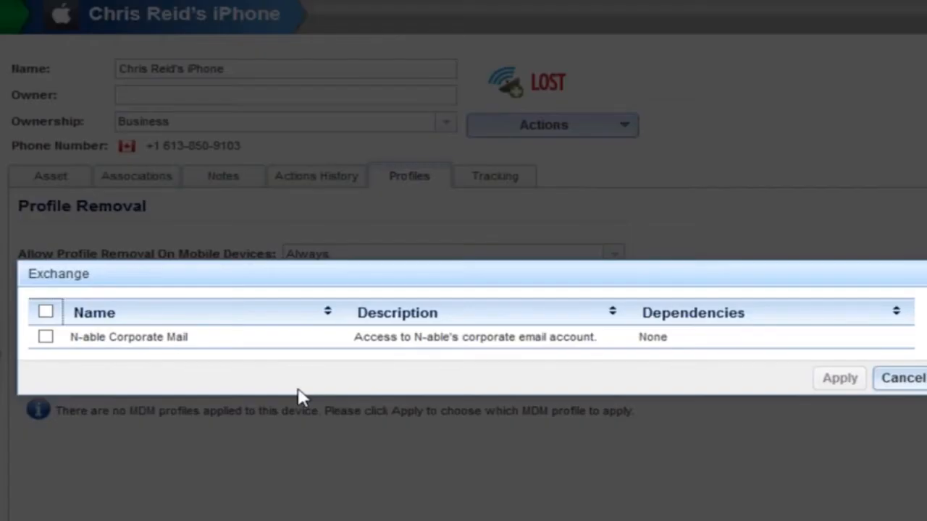
{"action": "left_click", "coordinate": [91, 341]}
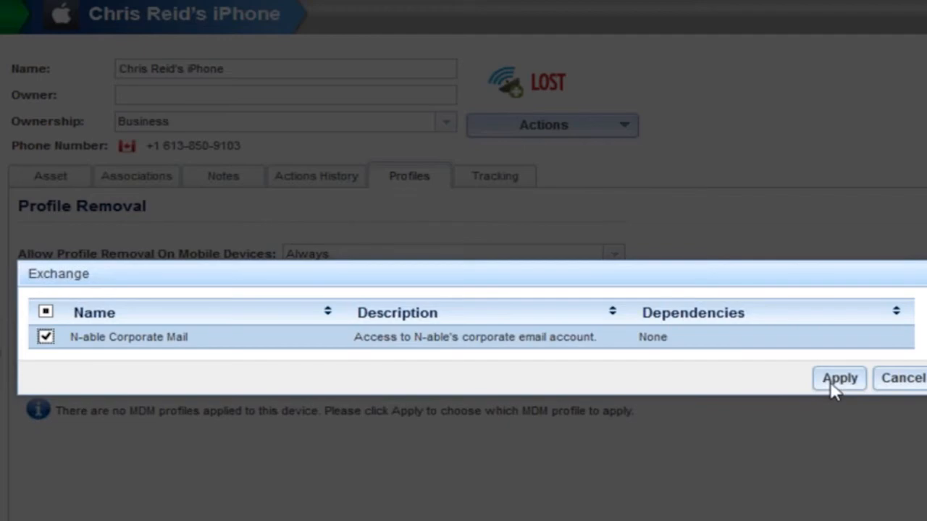
{"action": "left_click", "coordinate": [839, 378]}
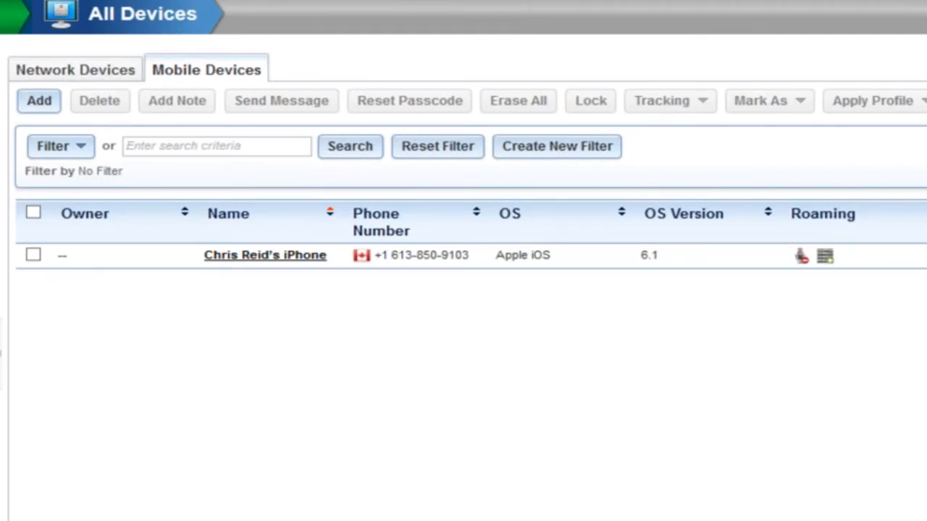
{"action": "left_click", "coordinate": [281, 257]}
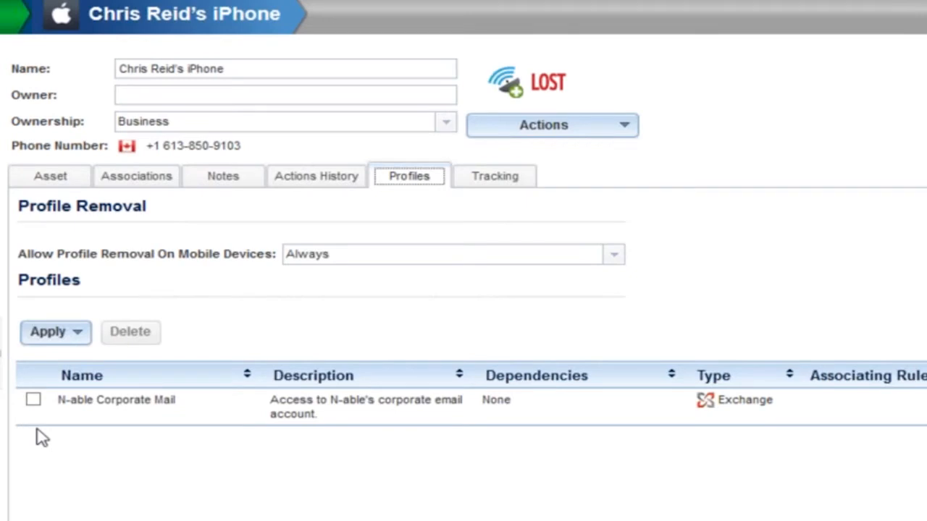
{"action": "left_click", "coordinate": [33, 402]}
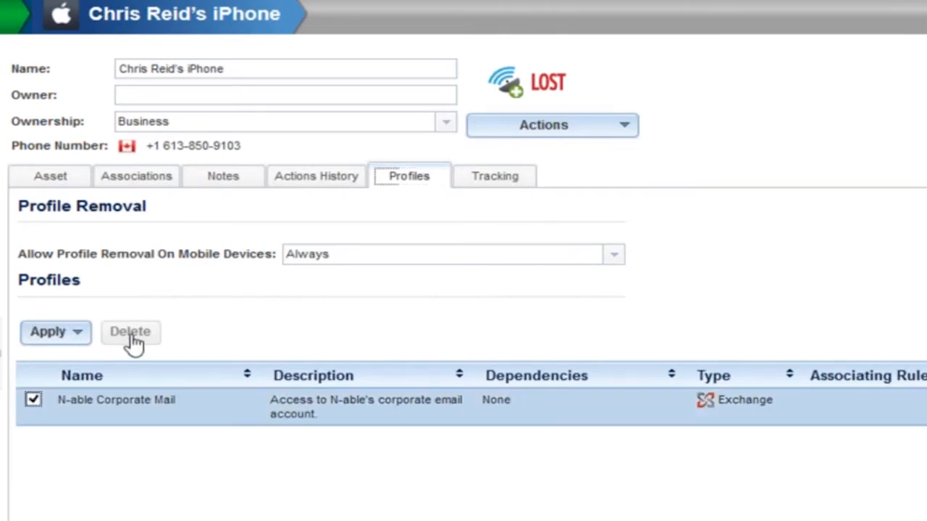
{"action": "left_click", "coordinate": [131, 333]}
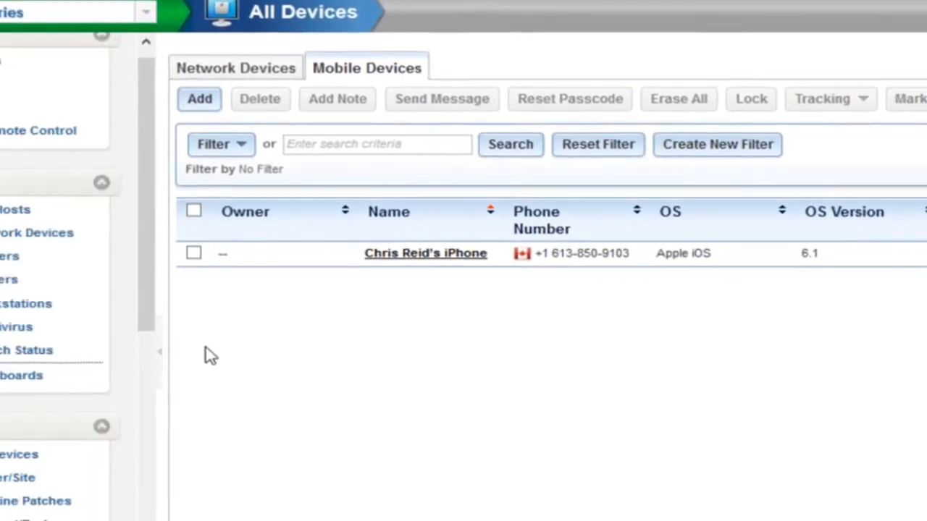
- Browse the Administrative and Status reports and open the Warranty Expiry report
{"action": "left_click_drag", "start_coordinate": [270, 304], "coordinate": [270, 520]}
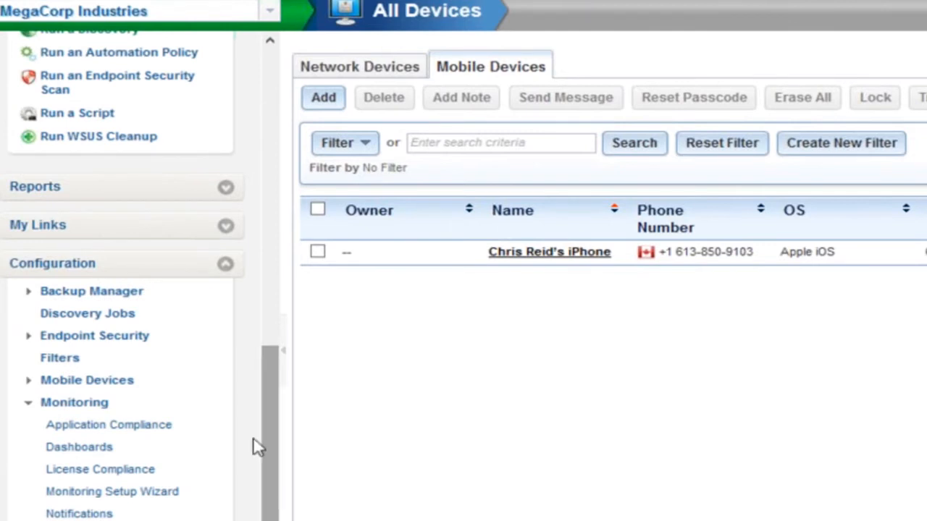
{"action": "left_click", "coordinate": [165, 272]}
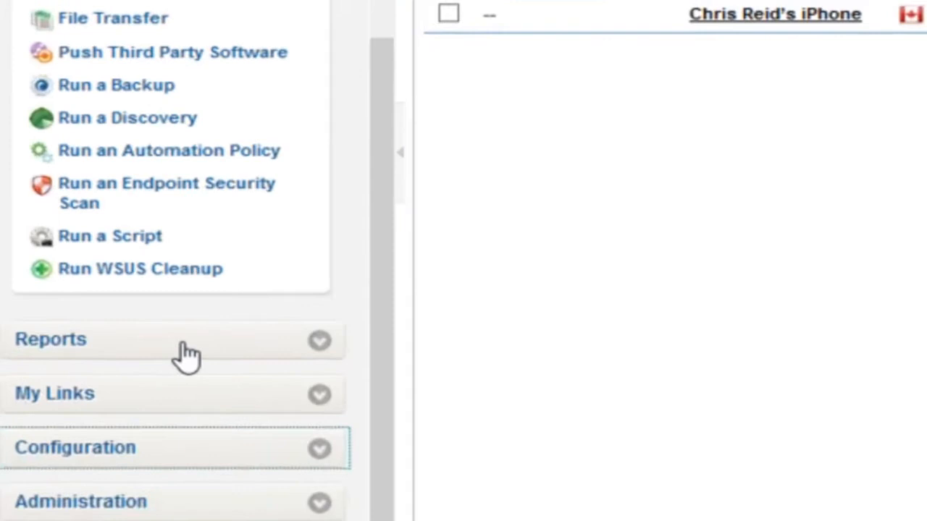
{"action": "left_click", "coordinate": [197, 321]}
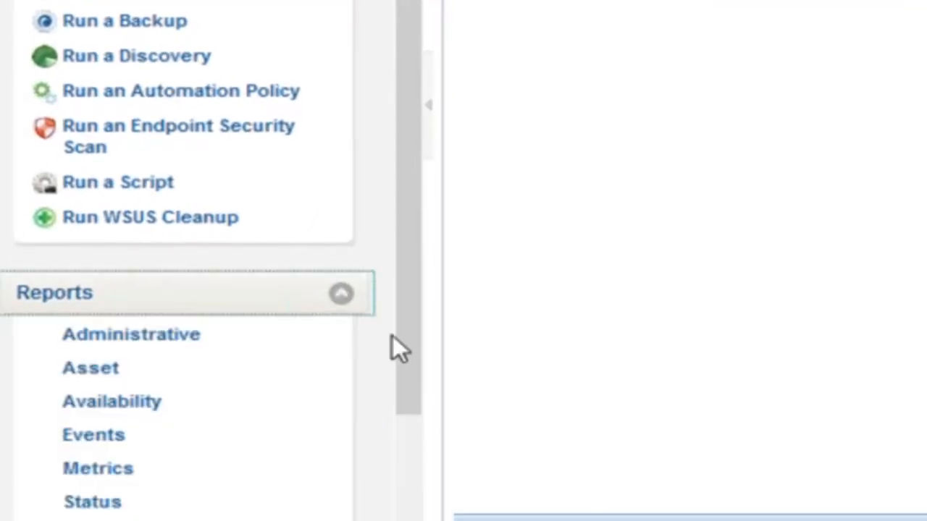
{"action": "scroll", "coordinate": [391, 337], "scroll_direction": "down", "scroll_amount": 3}
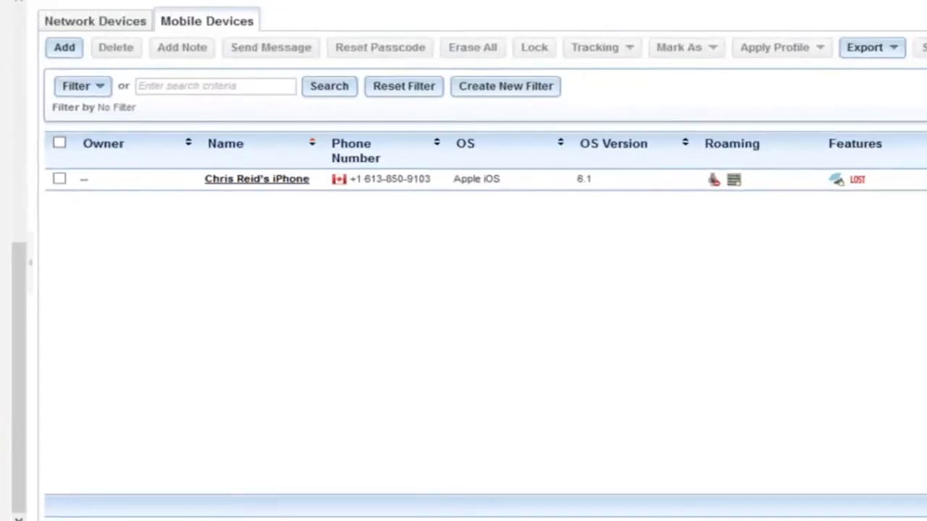
{"action": "left_click", "coordinate": [140, 107]}
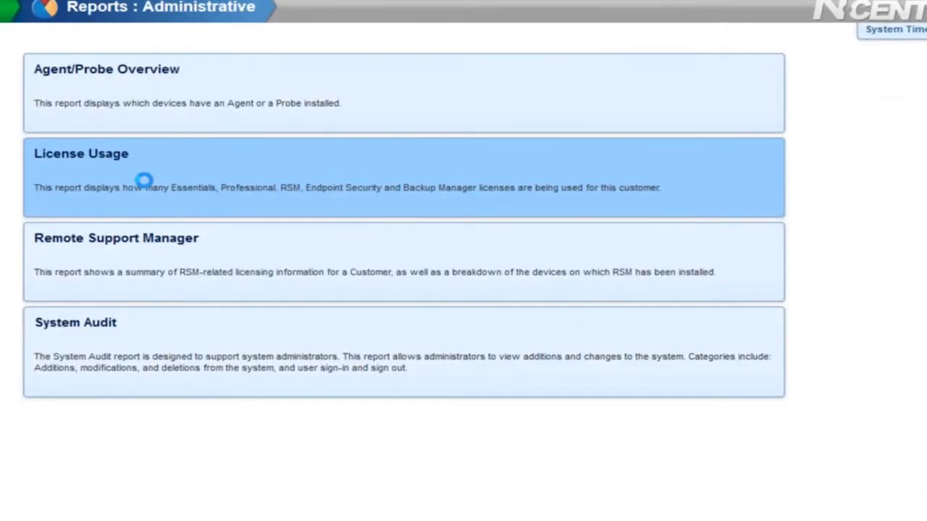
{"action": "left_click", "coordinate": [144, 180]}
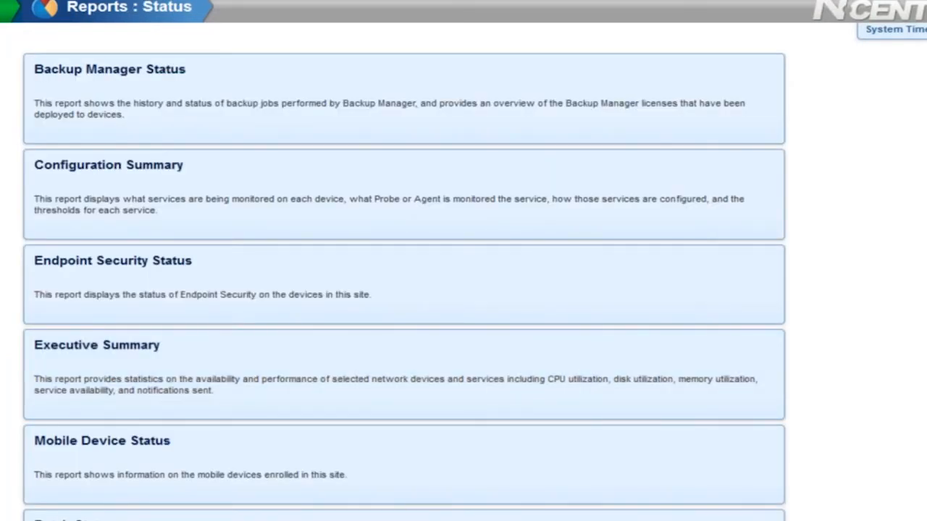
{"action": "scroll", "coordinate": [404, 290], "scroll_direction": "down", "scroll_amount": 3}
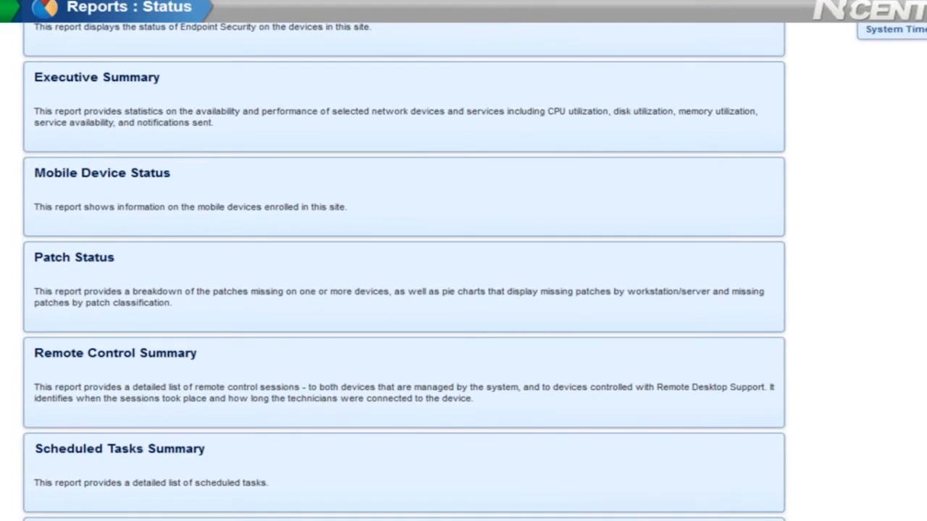
{"action": "scroll", "coordinate": [600, 393], "scroll_direction": "down", "scroll_amount": 2}
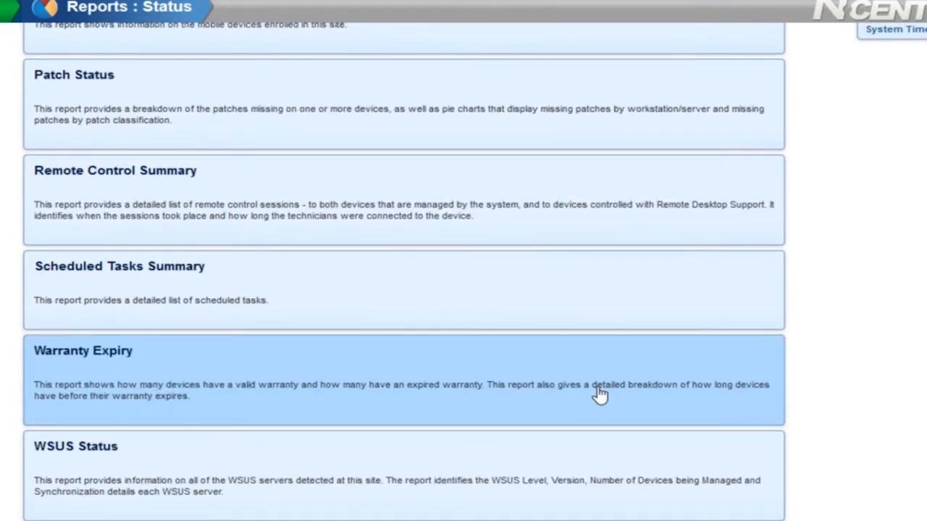
{"action": "left_click", "coordinate": [131, 365]}
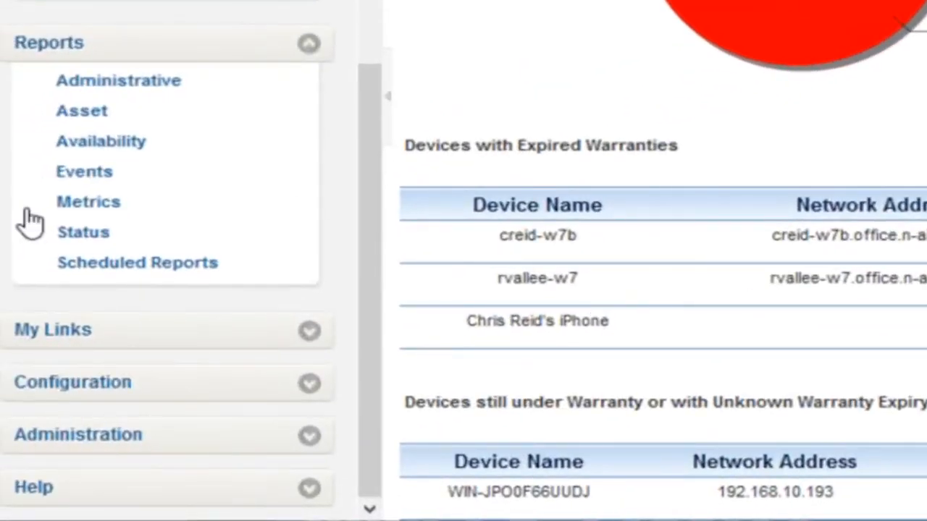
- Open the Mobile Device Status report and view it for all devices
{"action": "left_click", "coordinate": [65, 231]}
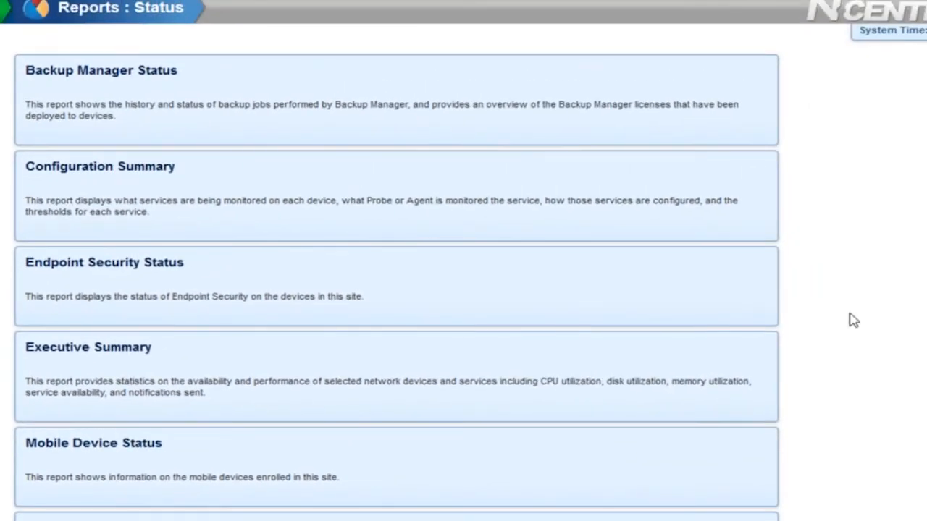
{"action": "scroll", "coordinate": [619, 308], "scroll_direction": "down", "scroll_amount": 2}
{"action": "left_click", "coordinate": [137, 275]}
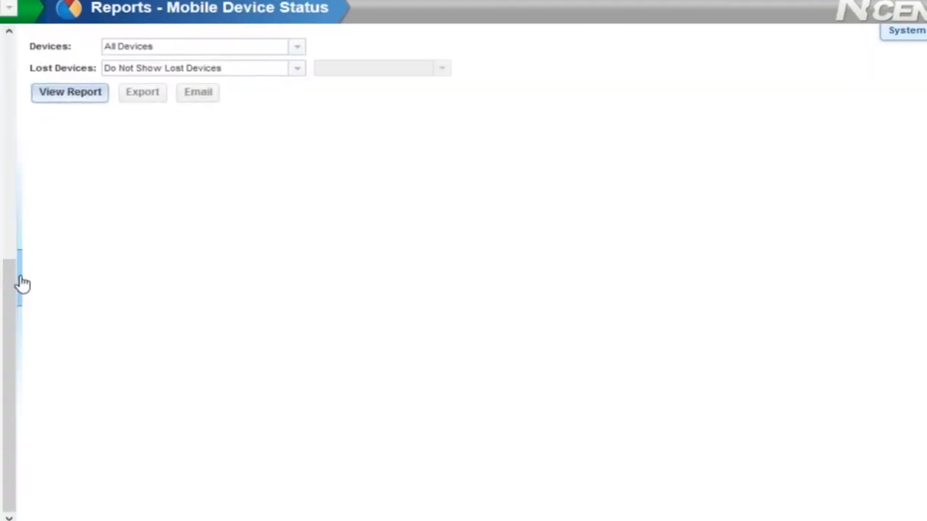
{"action": "left_click", "coordinate": [136, 279]}
{"action": "left_click", "coordinate": [61, 94]}
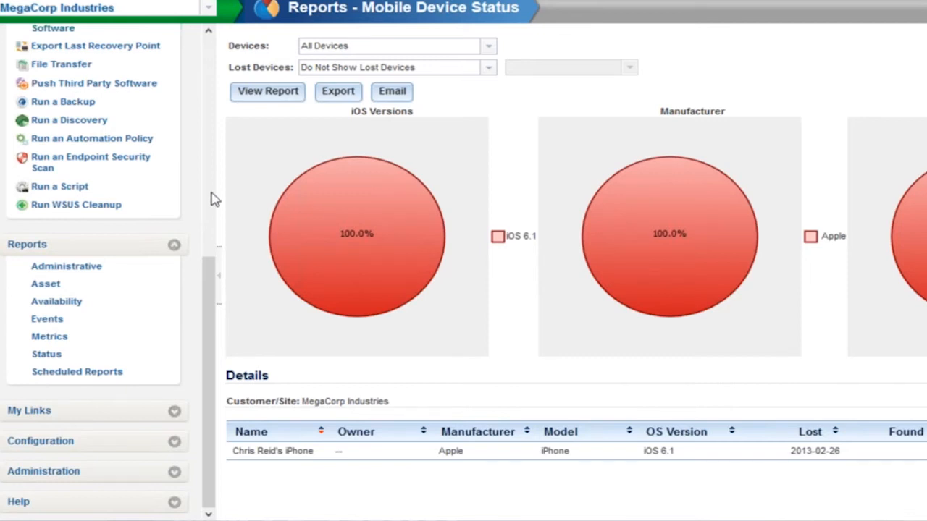
- Return to All Devices and apply the N-able Corporate Mail Exchange profile to the selected iPhone from the mobile devices list
{"action": "scroll", "coordinate": [78, 84], "scroll_direction": "up", "scroll_amount": 6}
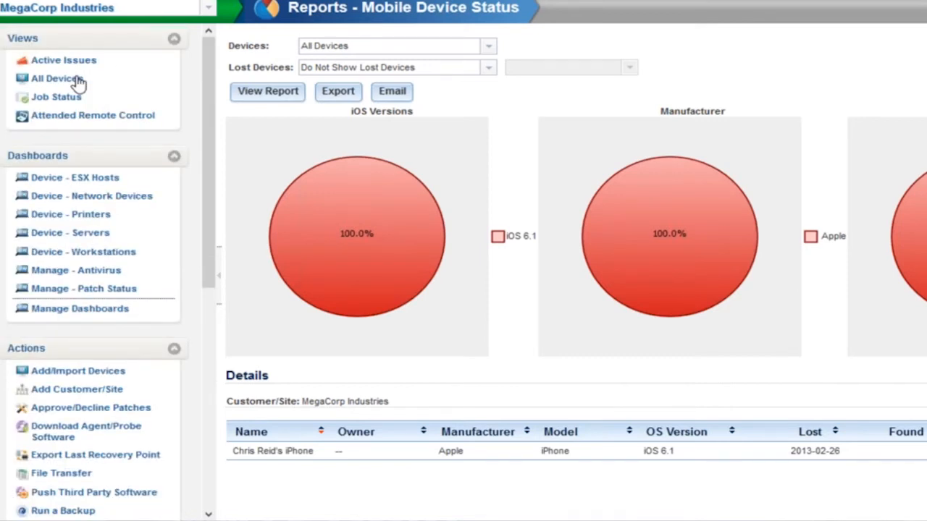
{"action": "left_click", "coordinate": [58, 78]}
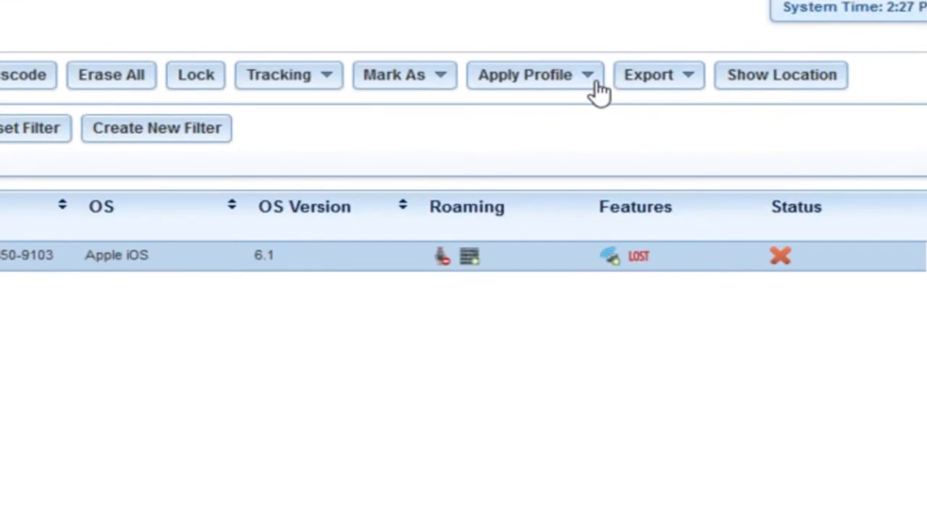
{"action": "left_click", "coordinate": [589, 79]}
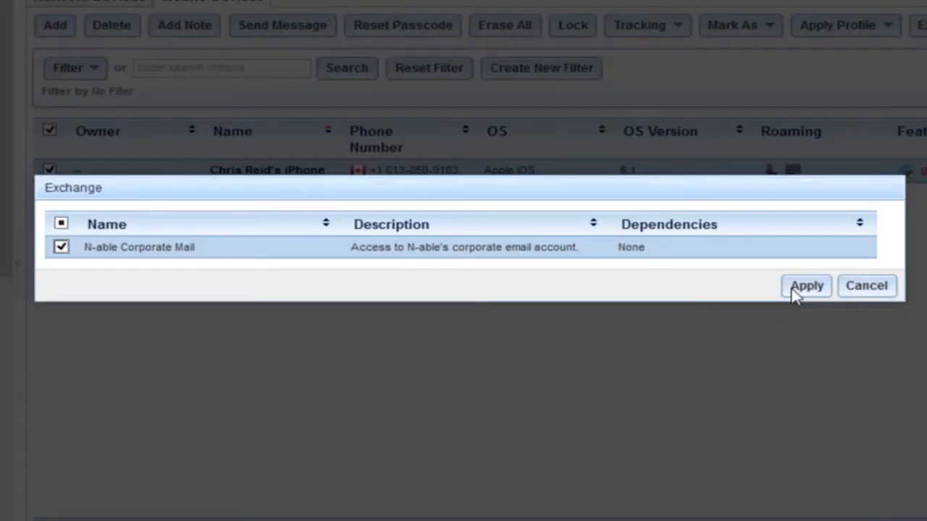
{"action": "left_click", "coordinate": [795, 288]}
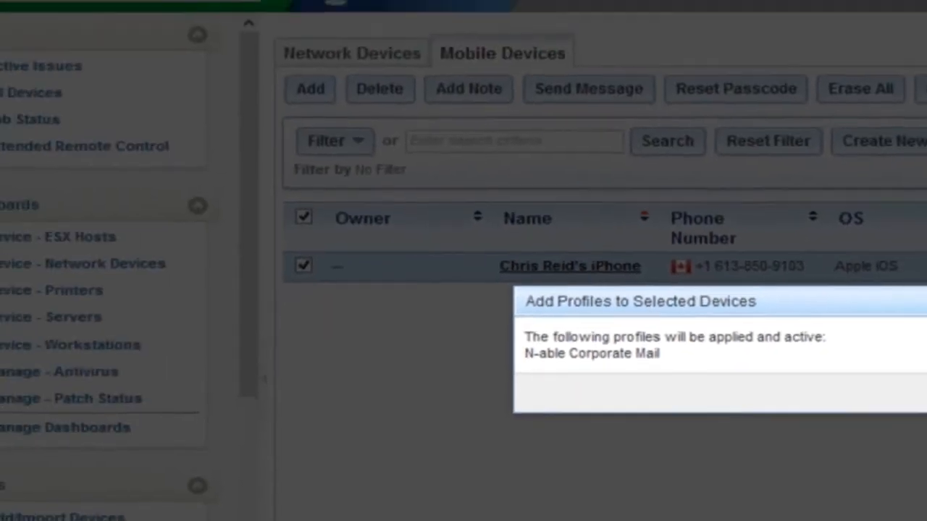
{"action": "left_click", "coordinate": [793, 305]}
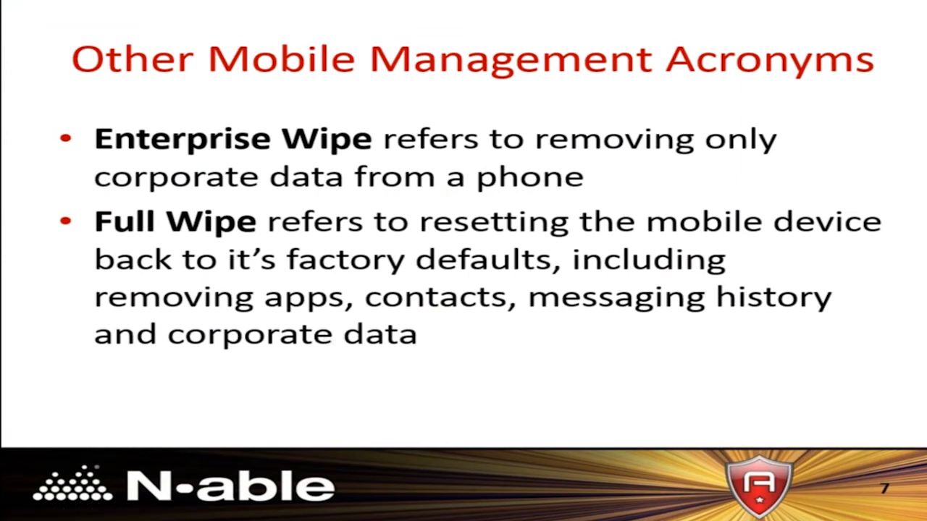
{"action": "key", "text": "Right"}
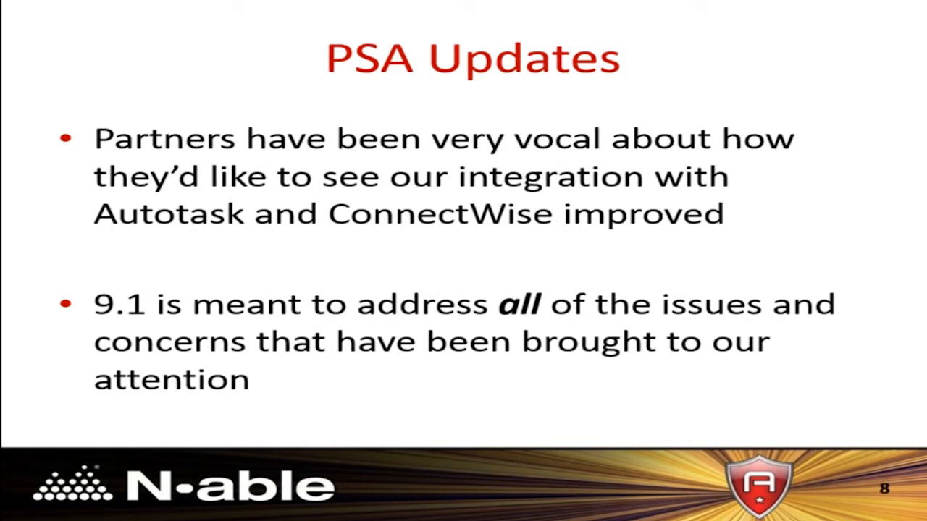
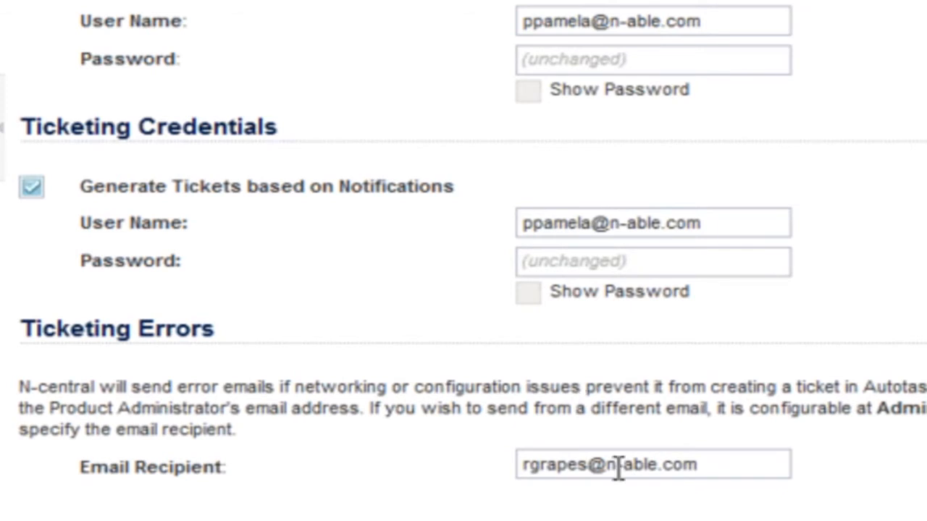
{"action": "left_click", "coordinate": [618, 465]}
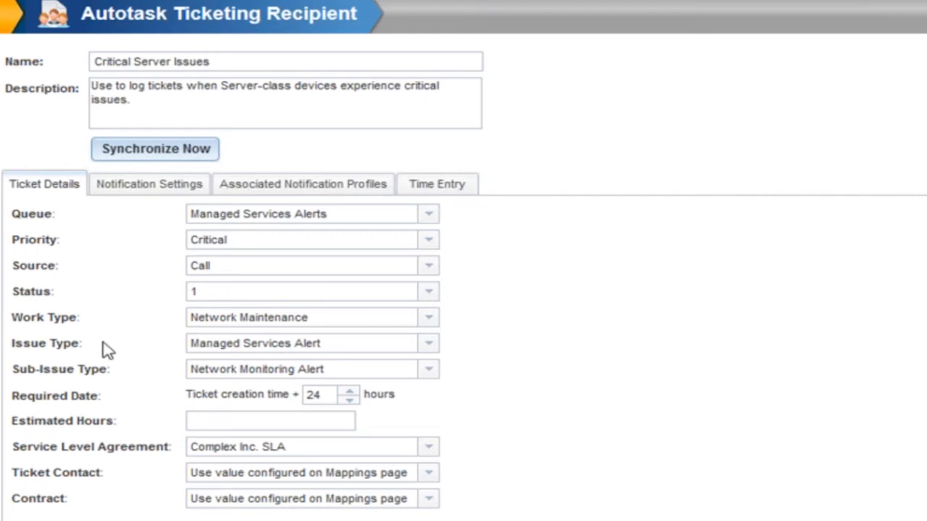
- Open the Critical Server Issues recipient's notification settings and enable Show only Selected Statuses with status change to Complete
{"action": "left_click", "coordinate": [150, 187]}
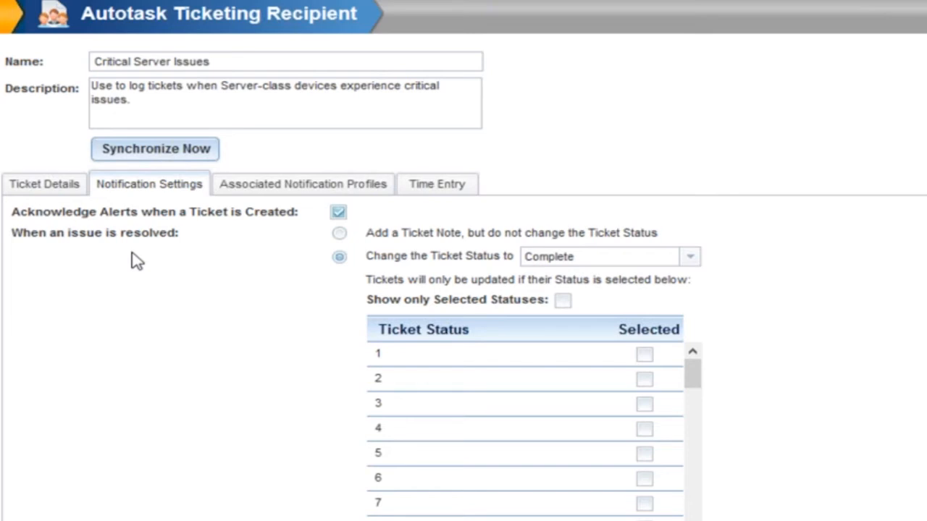
{"action": "left_click", "coordinate": [339, 234]}
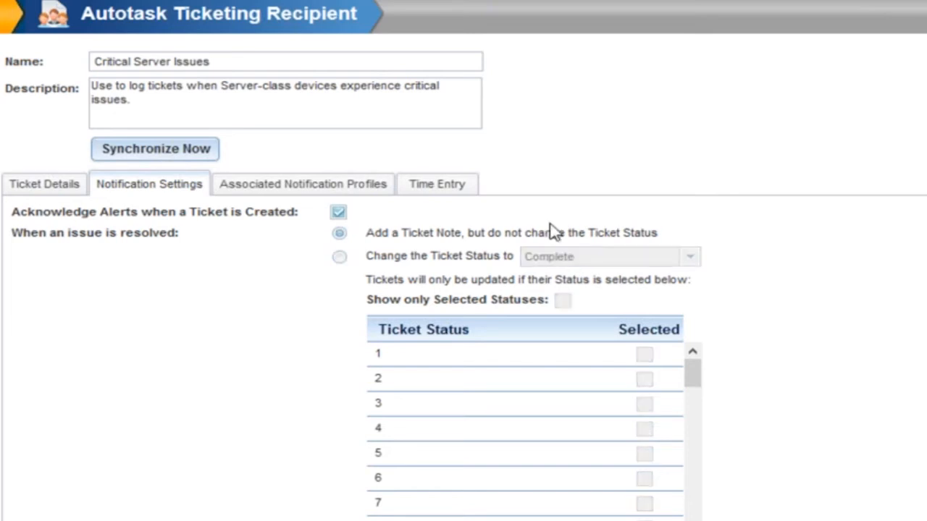
{"action": "left_click", "coordinate": [339, 258]}
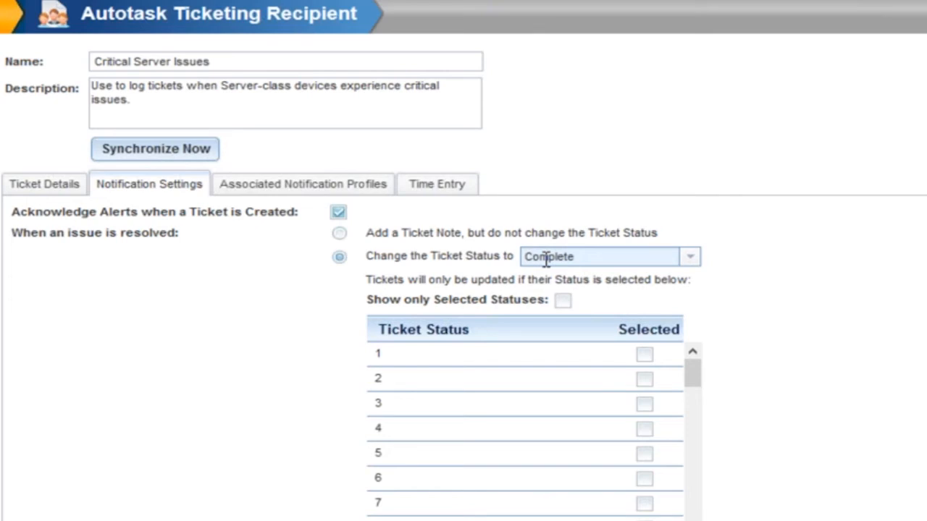
{"action": "left_click", "coordinate": [563, 300]}
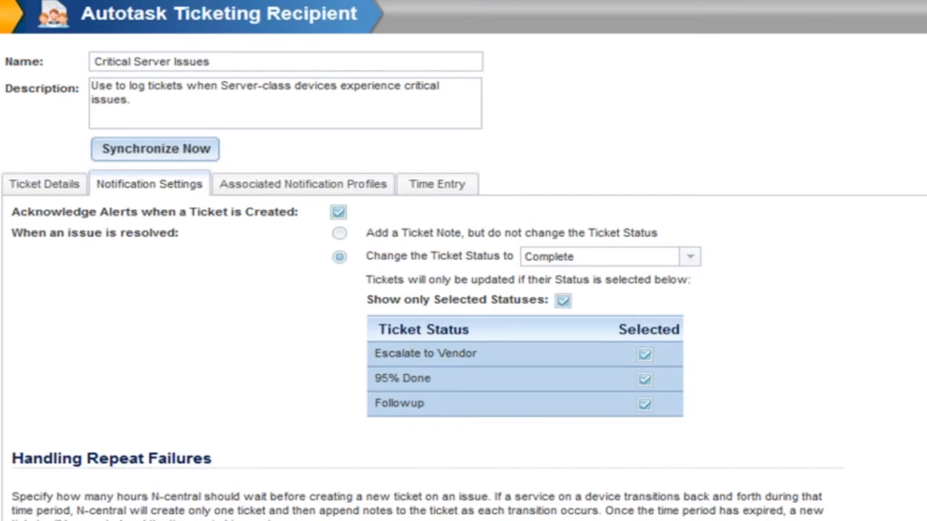
- Set the repeat-failure ticket status to Reopened and toggle the Description Windows Event Log property
{"action": "scroll", "coordinate": [467, 366], "scroll_direction": "down", "scroll_amount": 3}
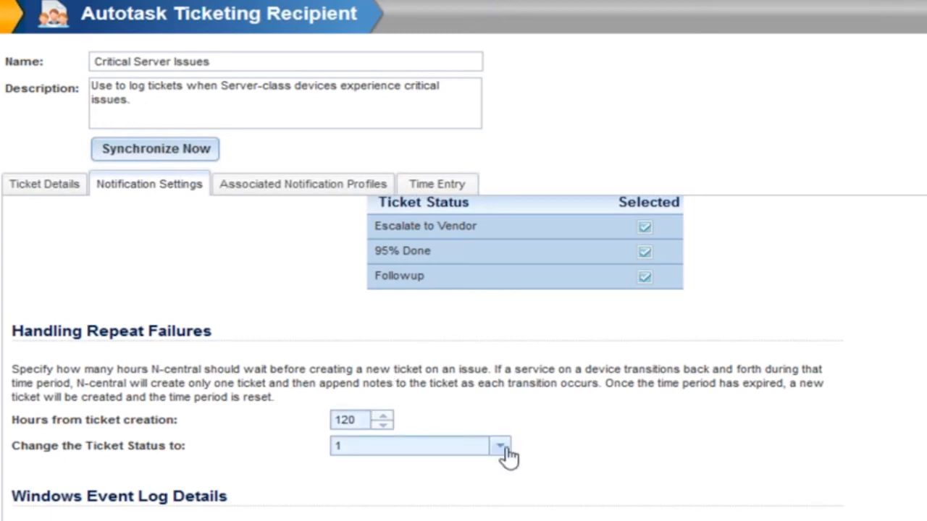
{"action": "left_click", "coordinate": [500, 447]}
{"action": "left_click", "coordinate": [411, 329]}
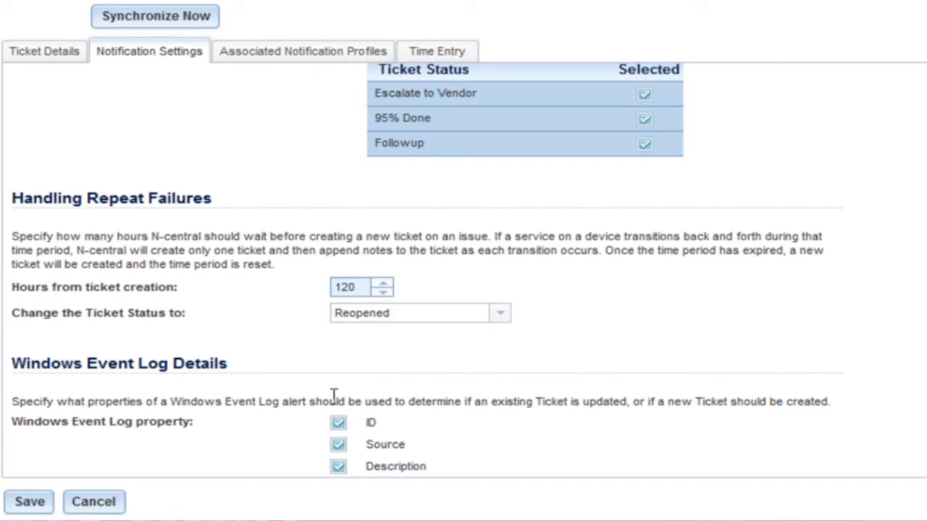
{"action": "left_click", "coordinate": [338, 467]}
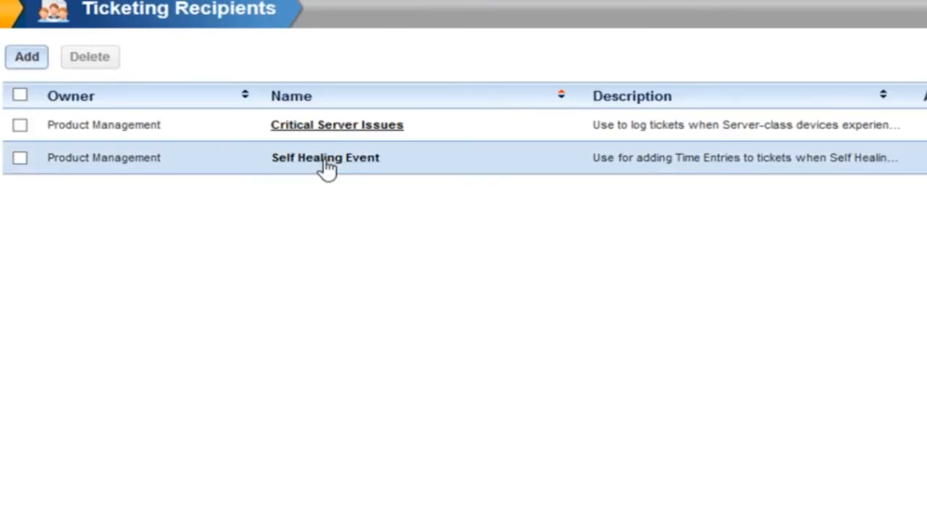
- Open the Self Healing Event ticketing recipient and view its Time Entry settings
{"action": "left_click", "coordinate": [325, 159]}
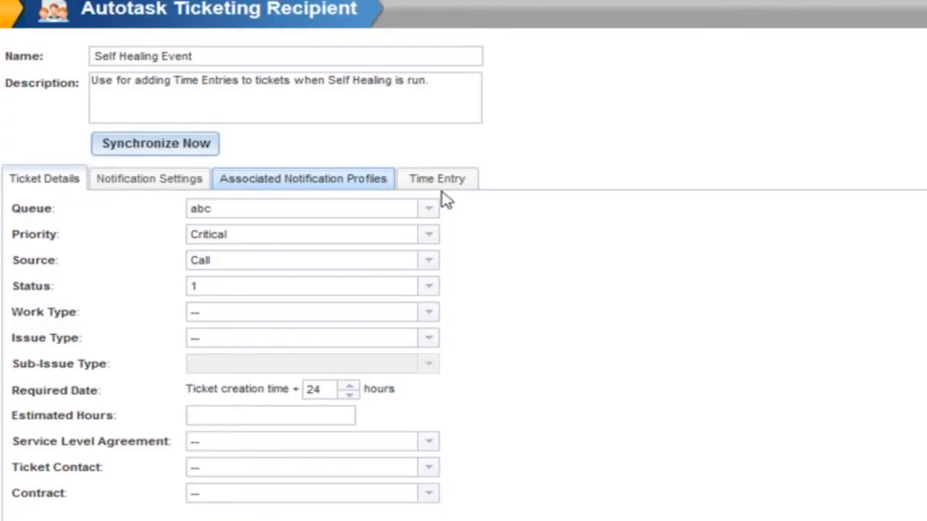
{"action": "left_click", "coordinate": [438, 182]}
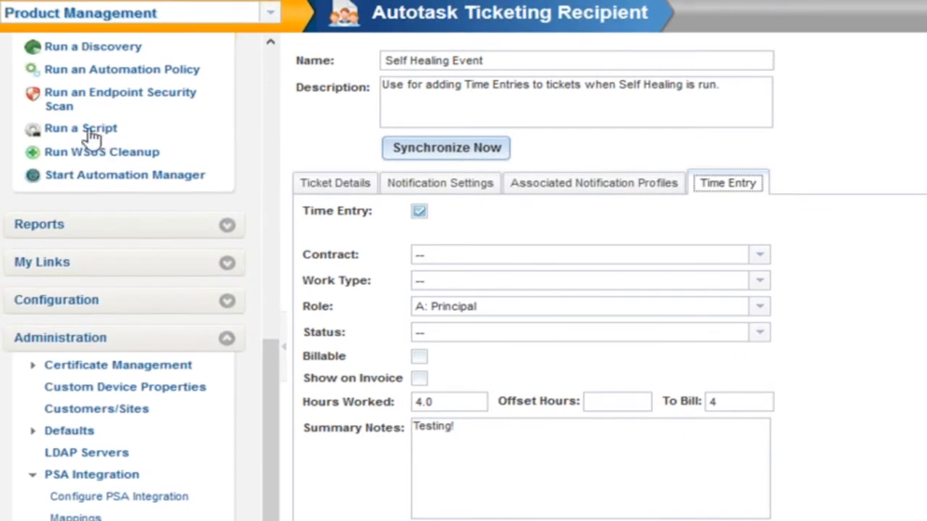
- Start a new Run a Script task and enable Failure notifications with the task output file sent in email
{"action": "left_click", "coordinate": [92, 136]}
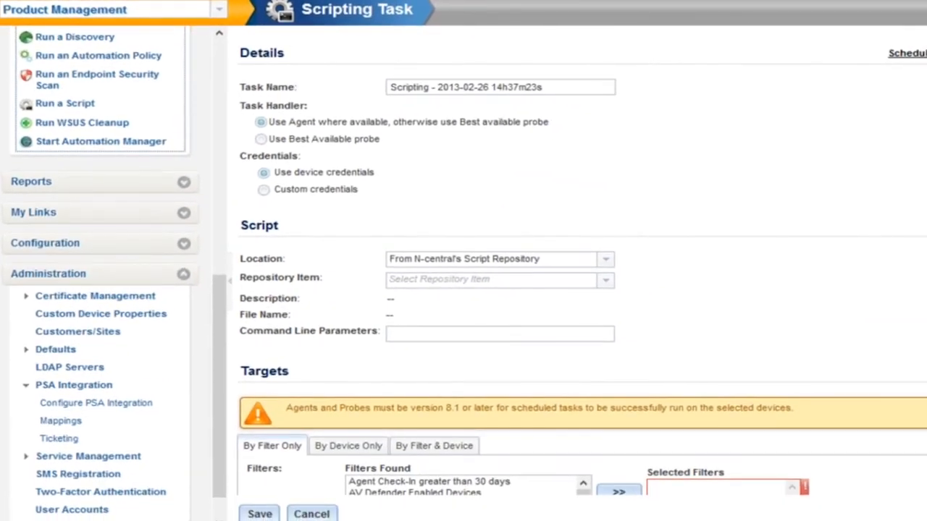
{"action": "scroll", "coordinate": [580, 275], "scroll_direction": "down", "scroll_amount": 5}
{"action": "scroll", "coordinate": [393, 324], "scroll_direction": "down", "scroll_amount": 1}
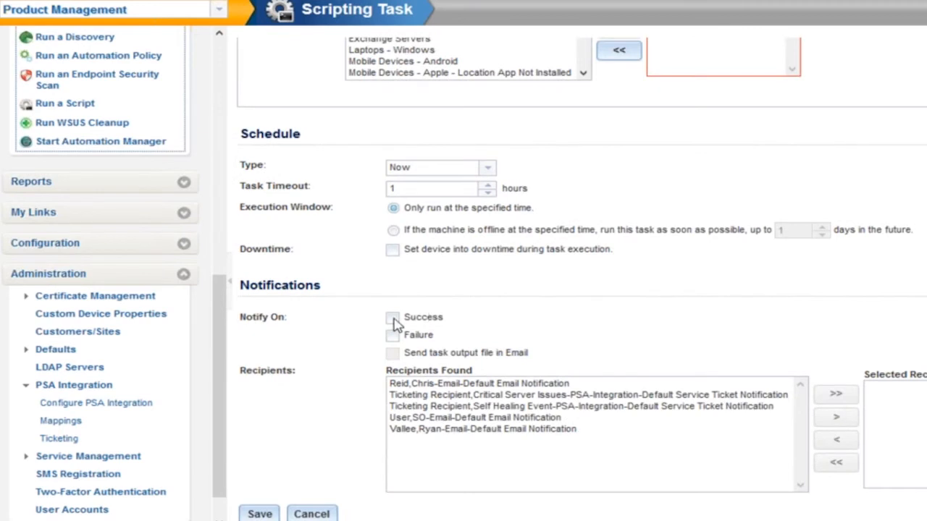
{"action": "left_click", "coordinate": [391, 334]}
{"action": "left_click", "coordinate": [392, 352]}
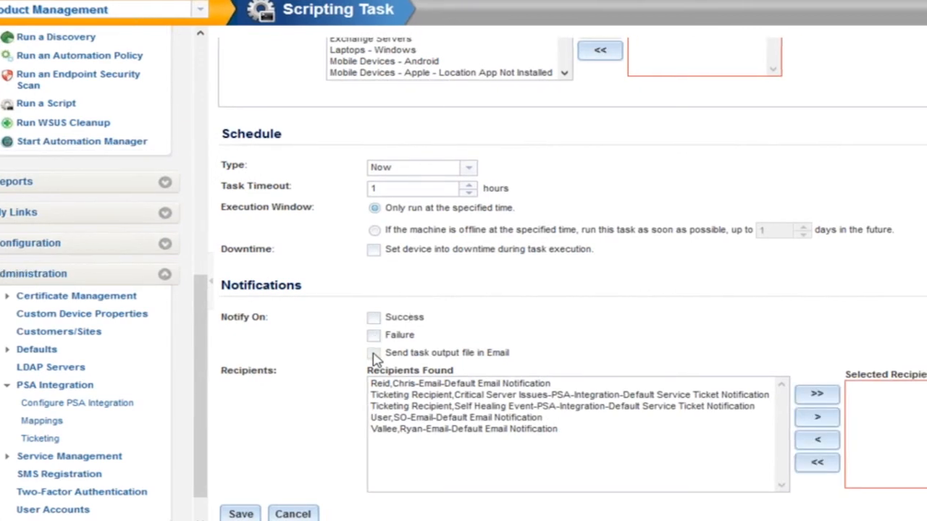
- Add the Self Healing Event ticketing recipient to the task's selected notification recipients
{"action": "left_click", "coordinate": [275, 407]}
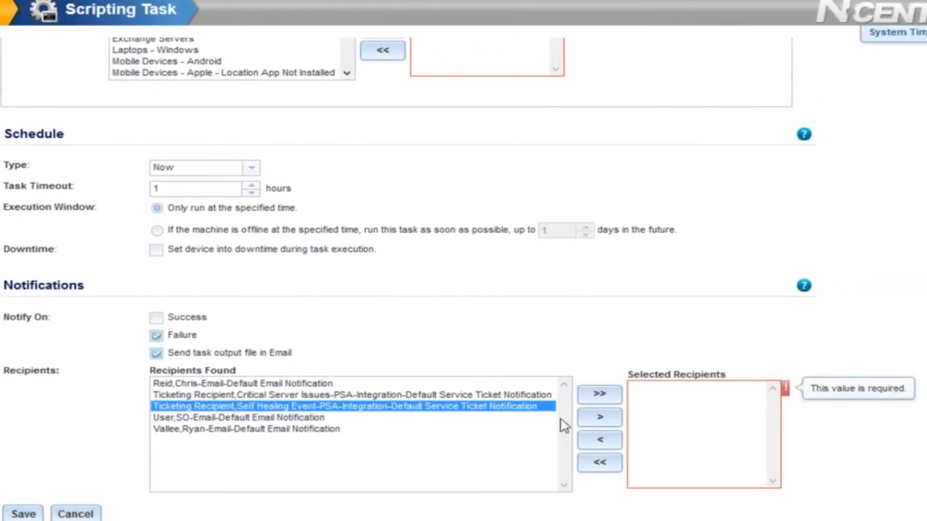
{"action": "left_click", "coordinate": [596, 426]}
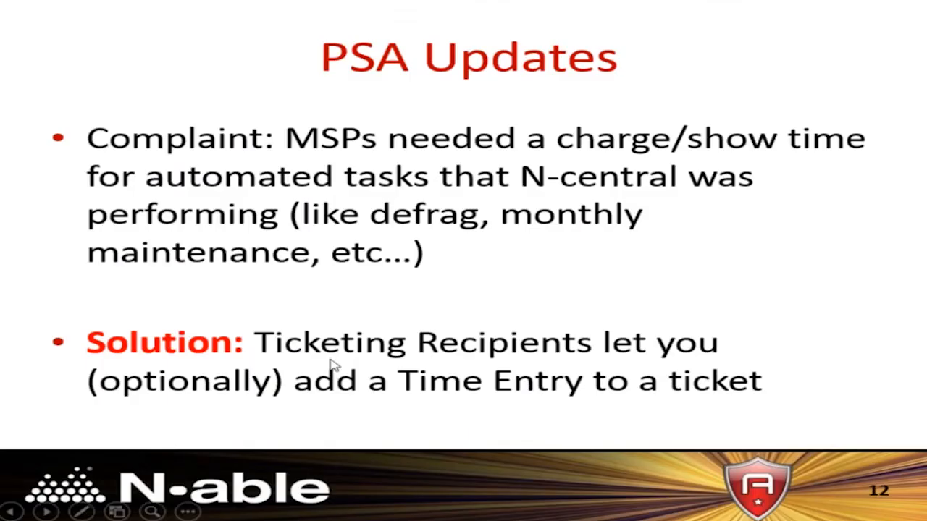
{"action": "key", "text": "Right"}
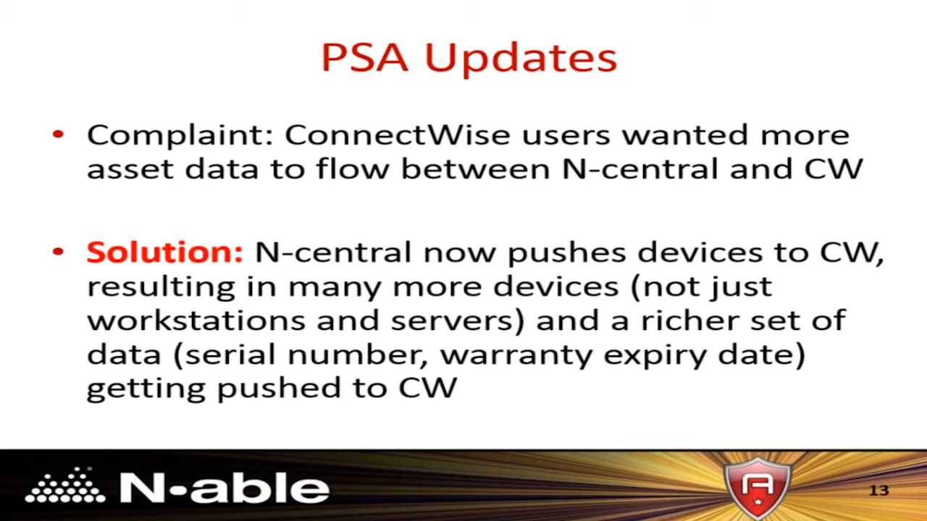
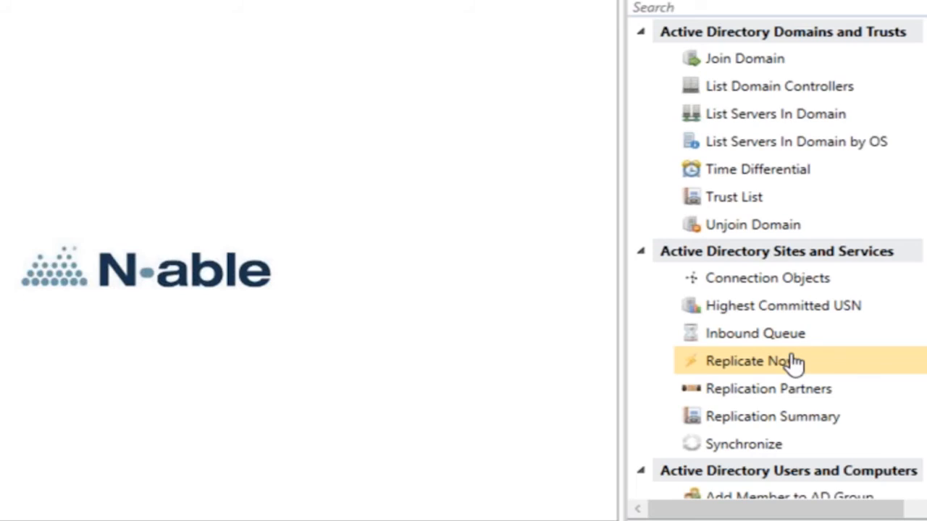
- Scroll through the Automation Manager object list of Active Directory and conditional actions
{"action": "scroll", "coordinate": [797, 362], "scroll_direction": "down", "scroll_amount": 5}
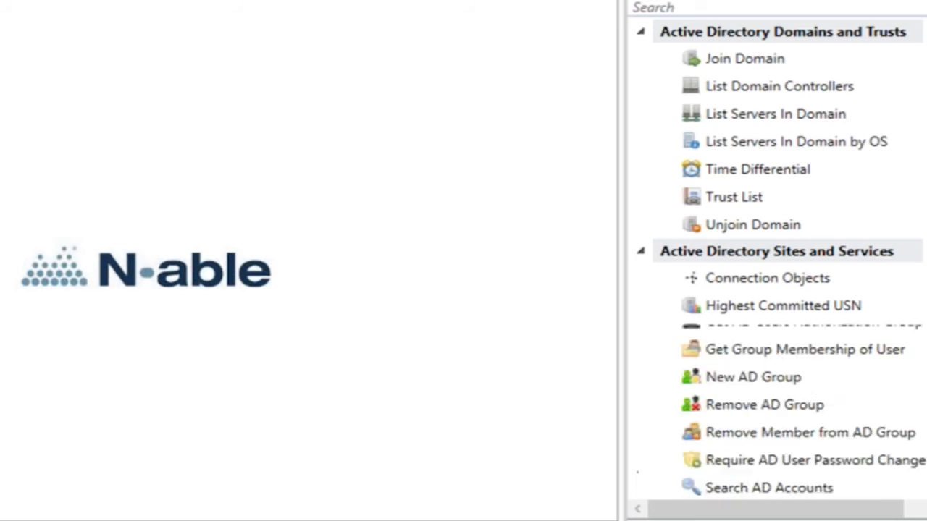
{"action": "scroll", "coordinate": [775, 261], "scroll_direction": "down", "scroll_amount": 5}
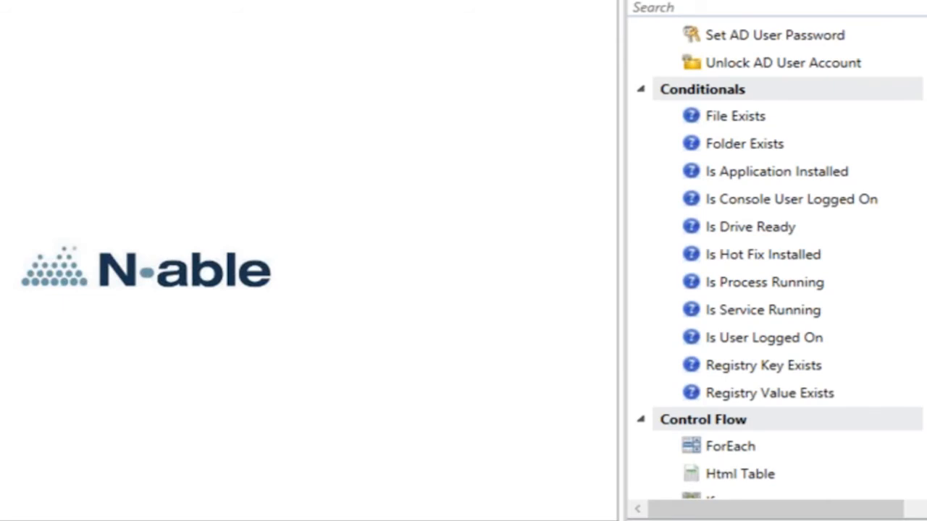
{"action": "scroll", "coordinate": [775, 260], "scroll_direction": "down", "scroll_amount": 5}
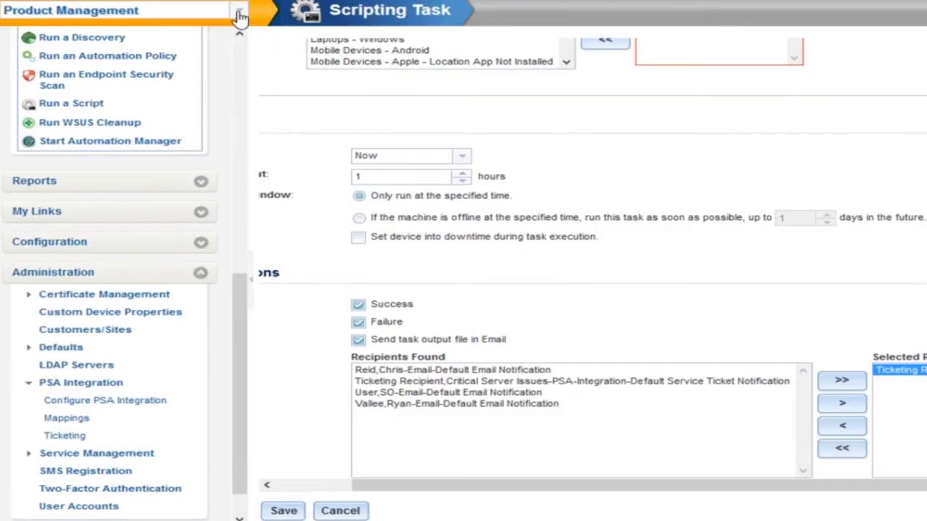
- Switch to the System level and open the Branding settings under Administration
{"action": "left_click", "coordinate": [239, 13]}
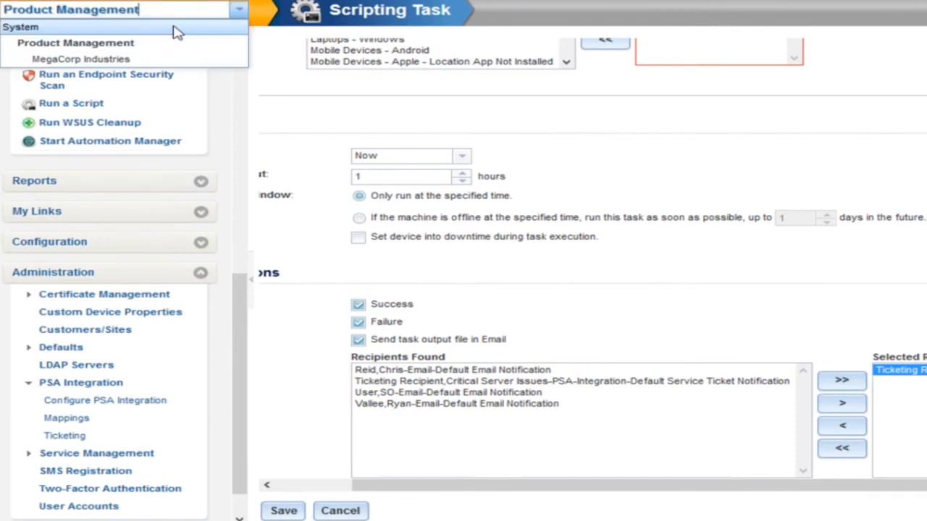
{"action": "left_click", "coordinate": [173, 26]}
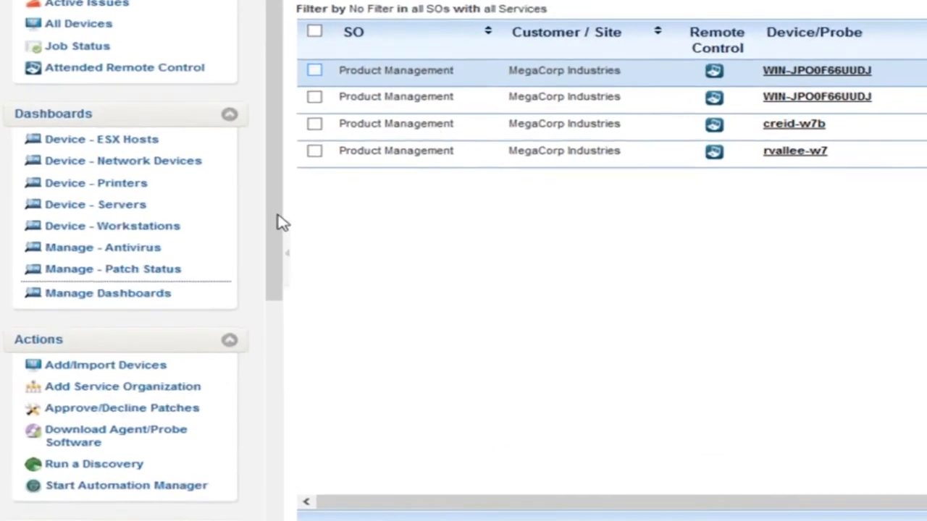
{"action": "left_click_drag", "start_coordinate": [239, 246], "coordinate": [240, 443]}
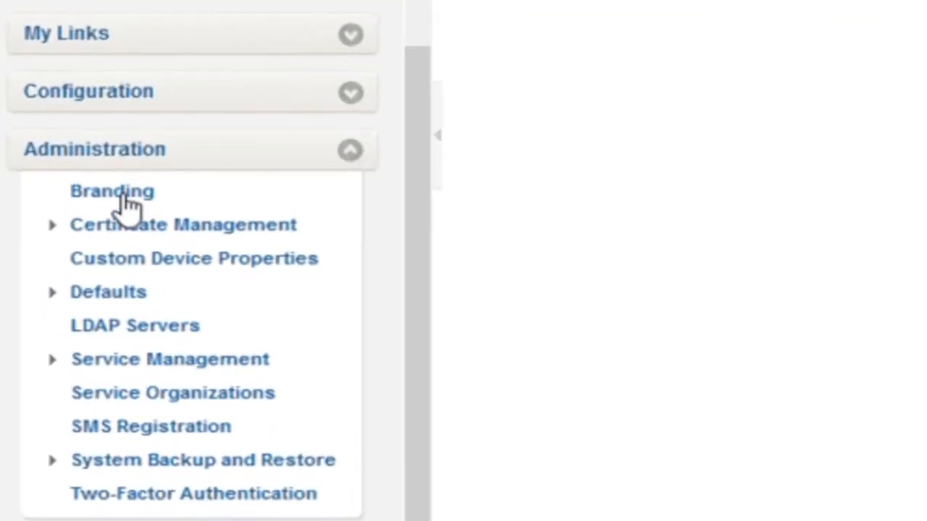
{"action": "left_click", "coordinate": [116, 192]}
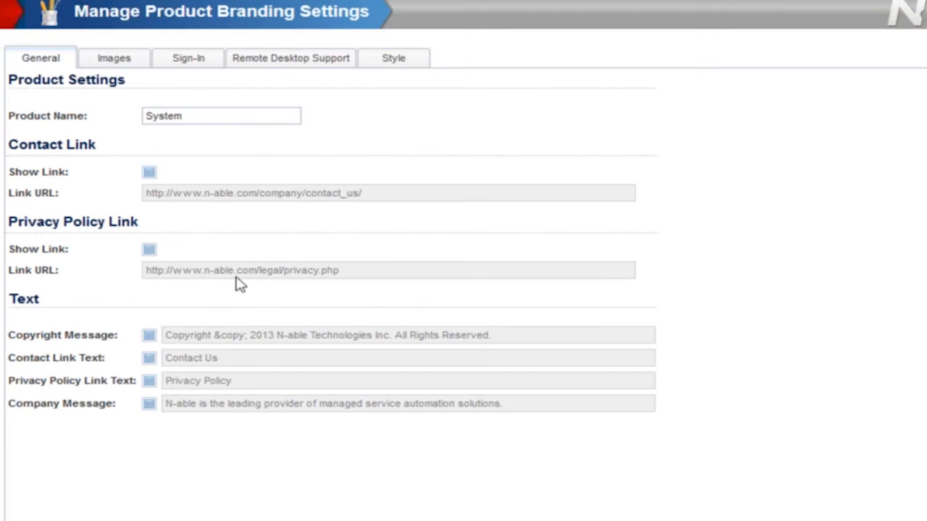
- On the Style tab, enable the Default Primary Color override and open its Advanced color picker
{"action": "left_click", "coordinate": [147, 174]}
{"action": "left_click", "coordinate": [397, 73]}
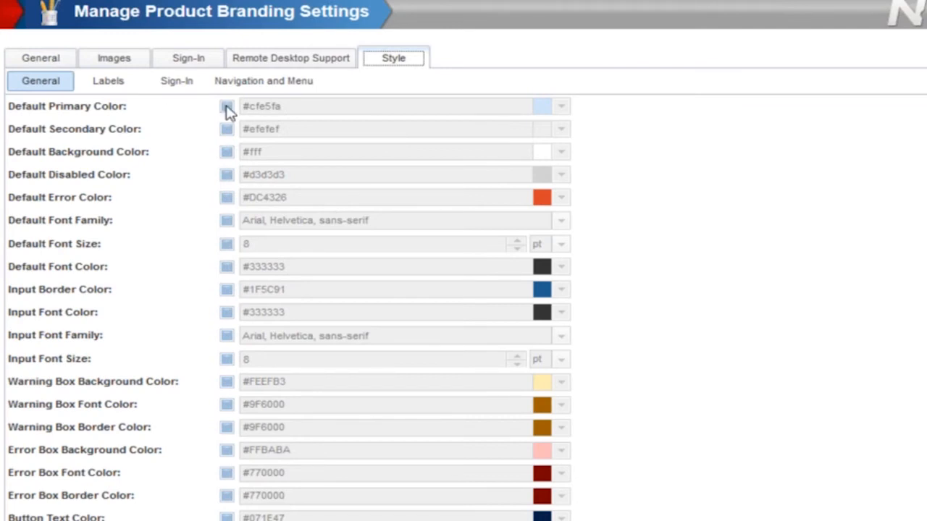
{"action": "left_click", "coordinate": [563, 108]}
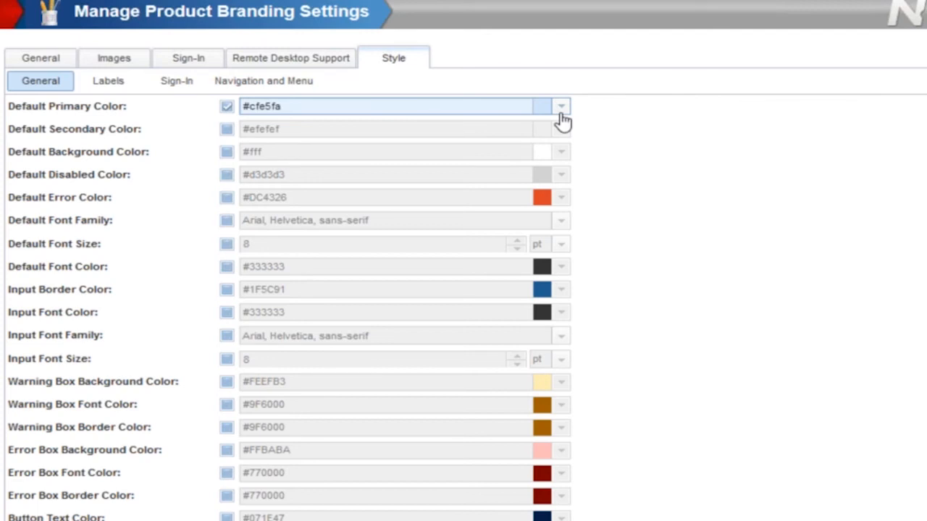
{"action": "left_click", "coordinate": [562, 109]}
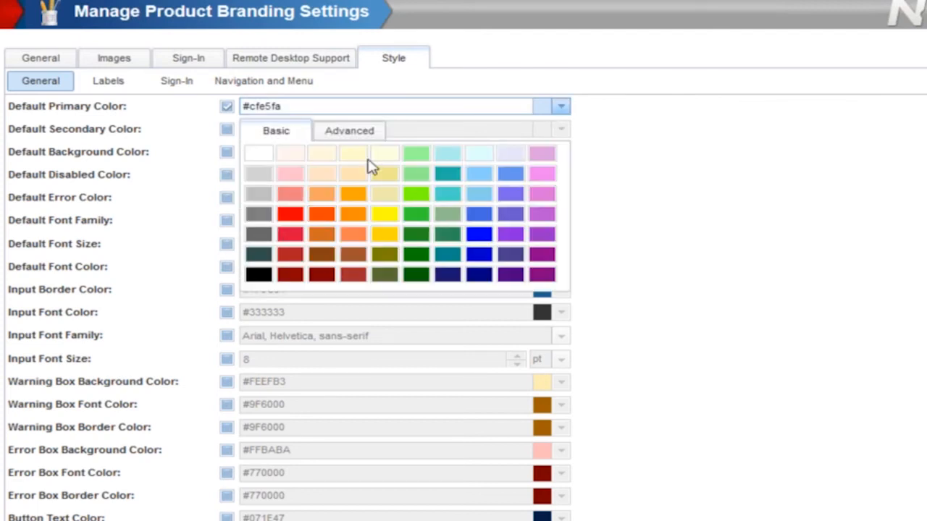
{"action": "left_click", "coordinate": [354, 131]}
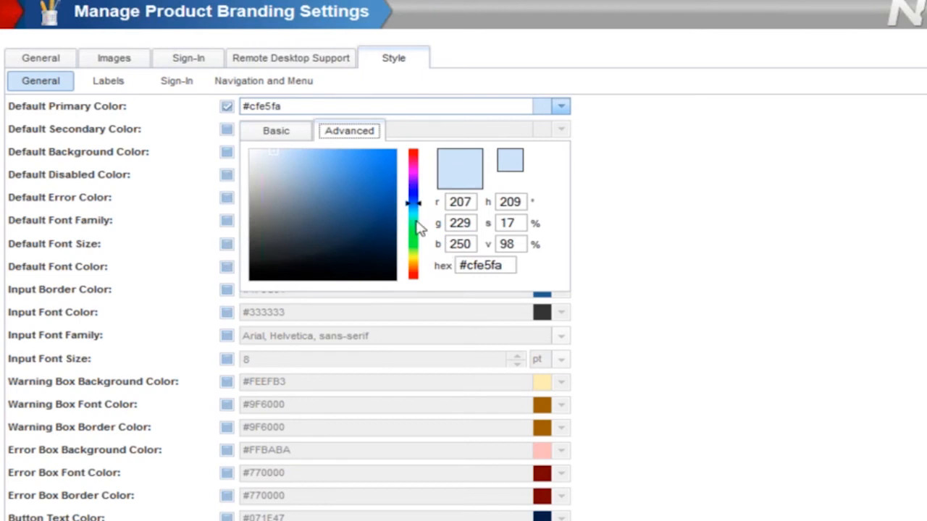
{"action": "left_click", "coordinate": [617, 186]}
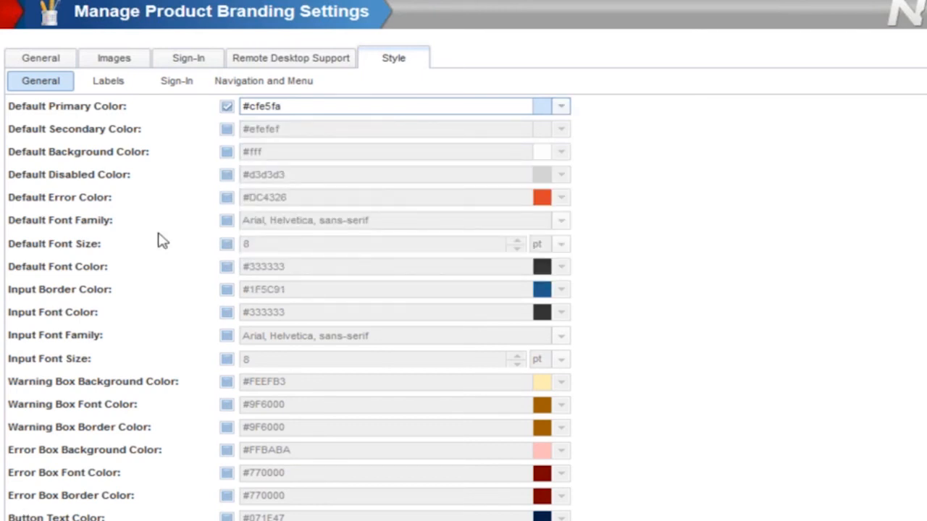
- Enable Show Remote Desktop Support Box and the Invalid Field Message override on the Remote Desktop Support tab
{"action": "left_click", "coordinate": [176, 85]}
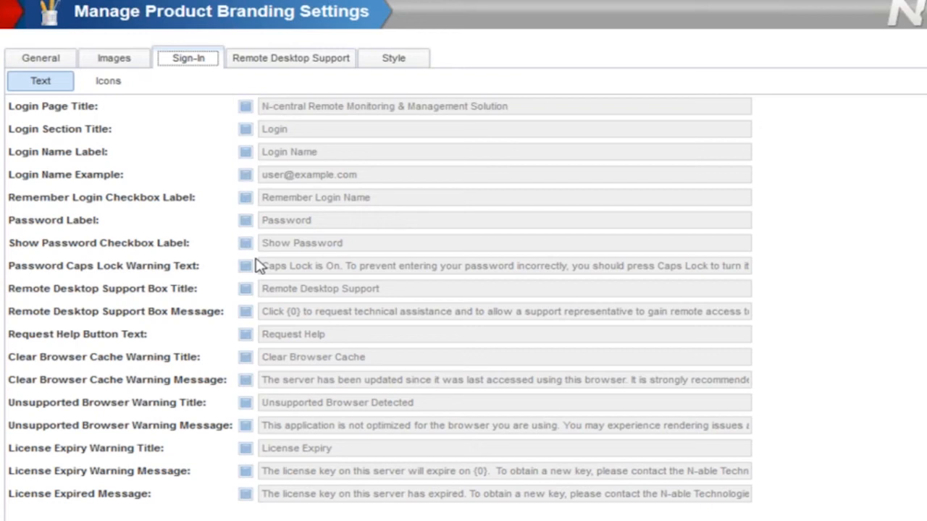
{"action": "left_click", "coordinate": [306, 68]}
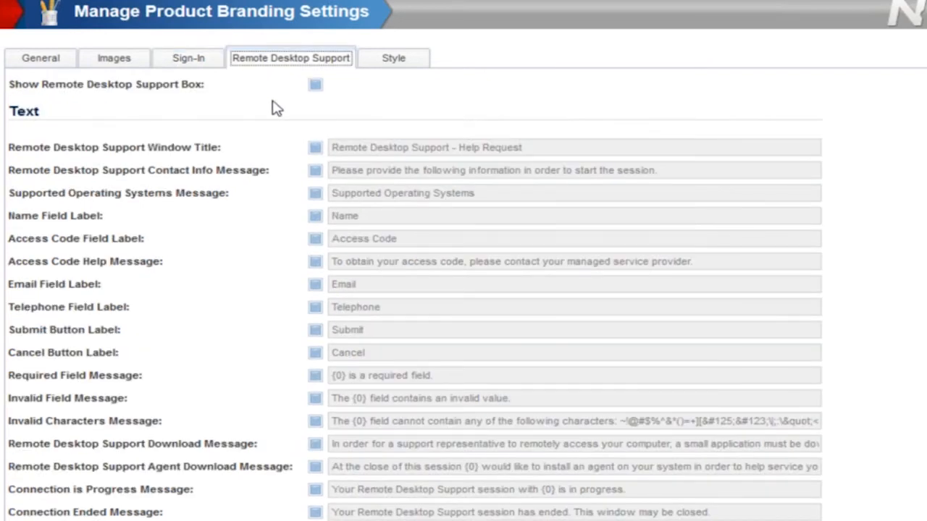
{"action": "left_click", "coordinate": [316, 85]}
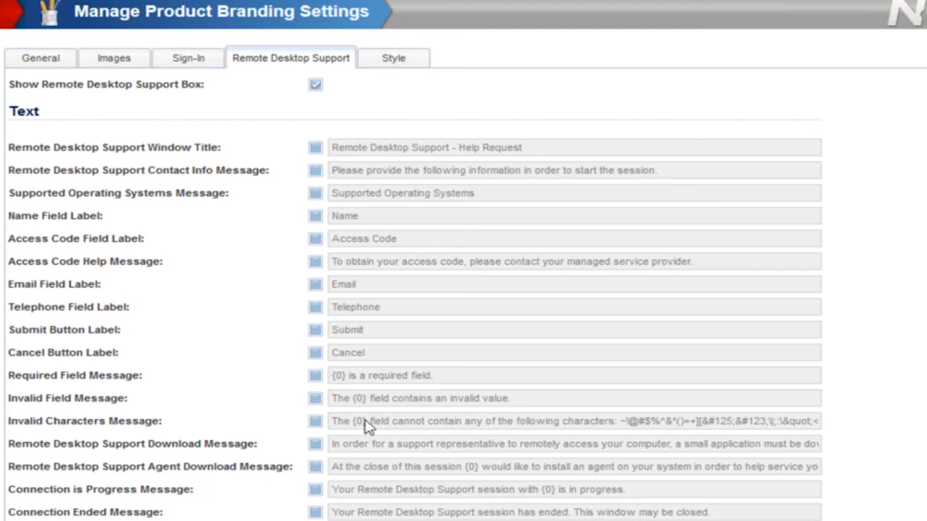
{"action": "left_click", "coordinate": [316, 399]}
{"action": "left_click", "coordinate": [420, 58]}
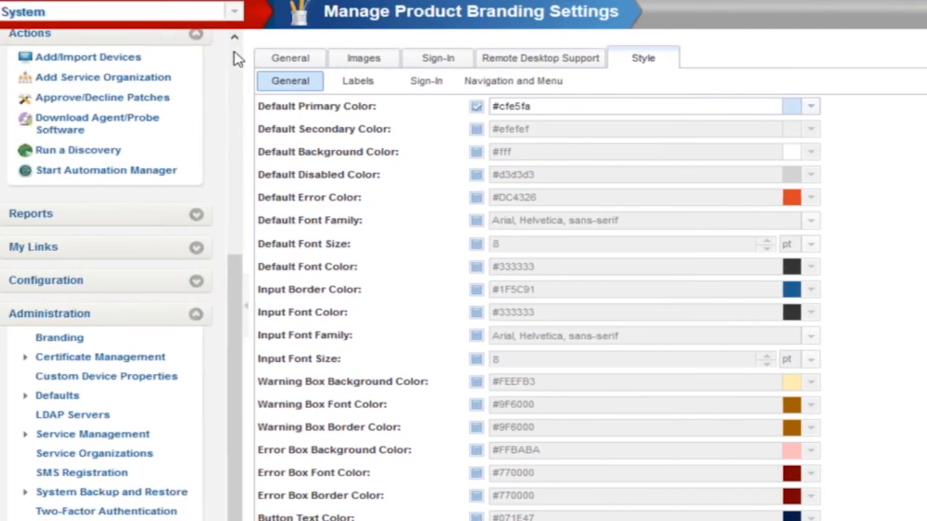
- Open device creid-w7b's Remote Control settings and enable Request User Permission
{"action": "scroll", "coordinate": [103, 109], "scroll_direction": "up", "scroll_amount": 5}
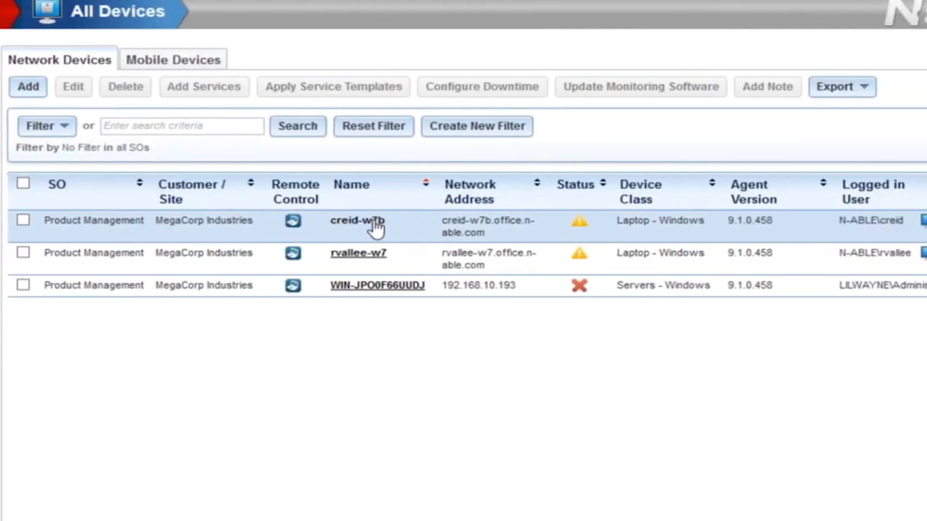
{"action": "left_click", "coordinate": [377, 226]}
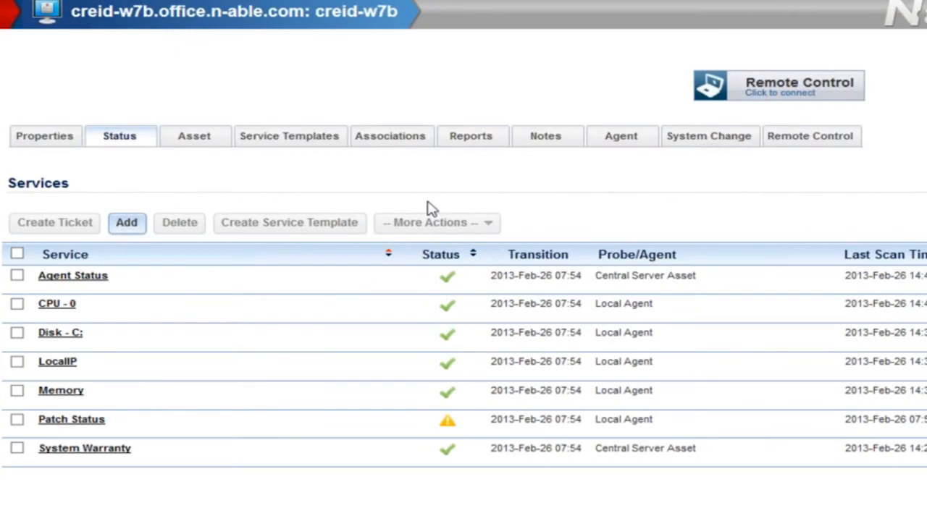
{"action": "left_click", "coordinate": [800, 147]}
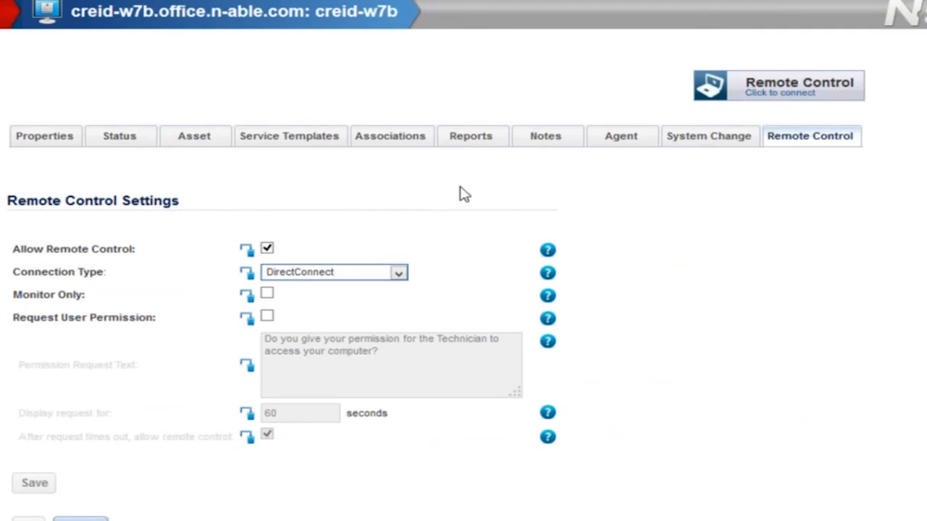
{"action": "left_click", "coordinate": [267, 319]}
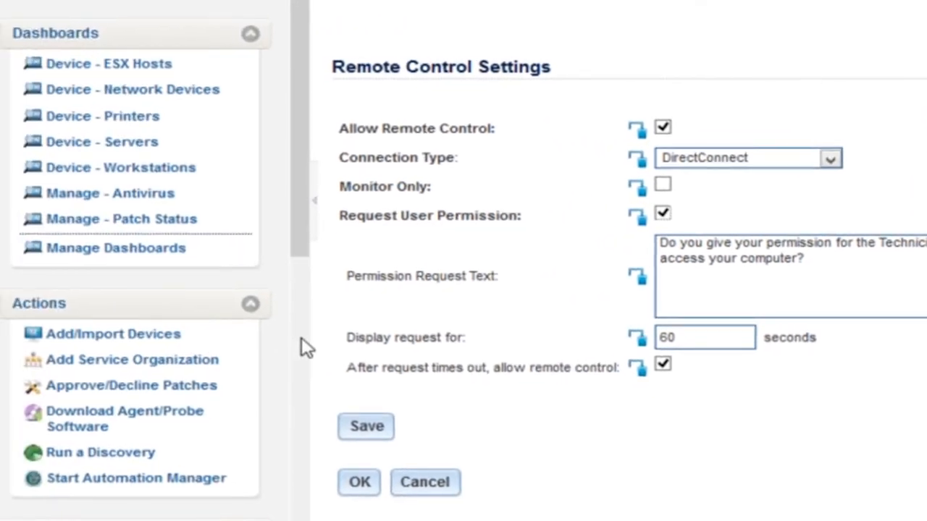
{"action": "scroll", "coordinate": [301, 337], "scroll_direction": "down", "scroll_amount": 5}
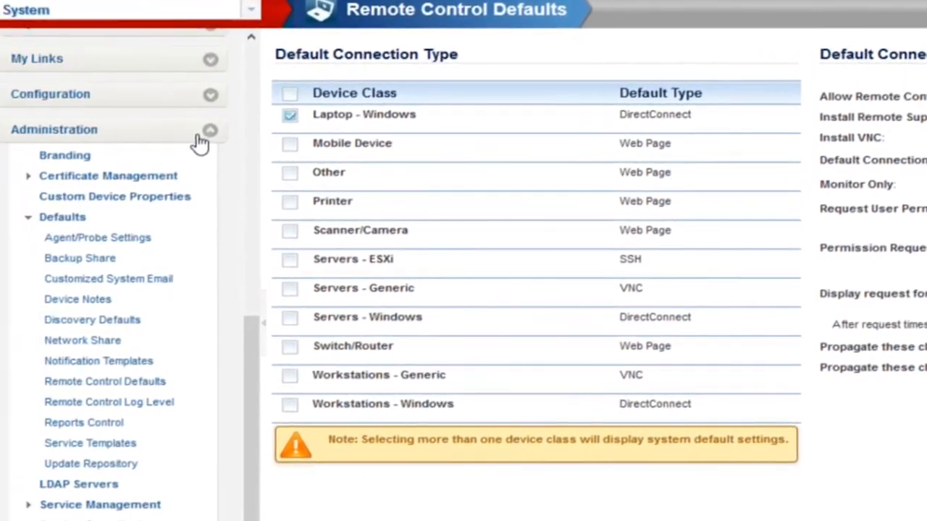
- Open the Exchange 2003 service template and inspect its SMTP service configuration without saving
{"action": "left_click", "coordinate": [208, 132]}
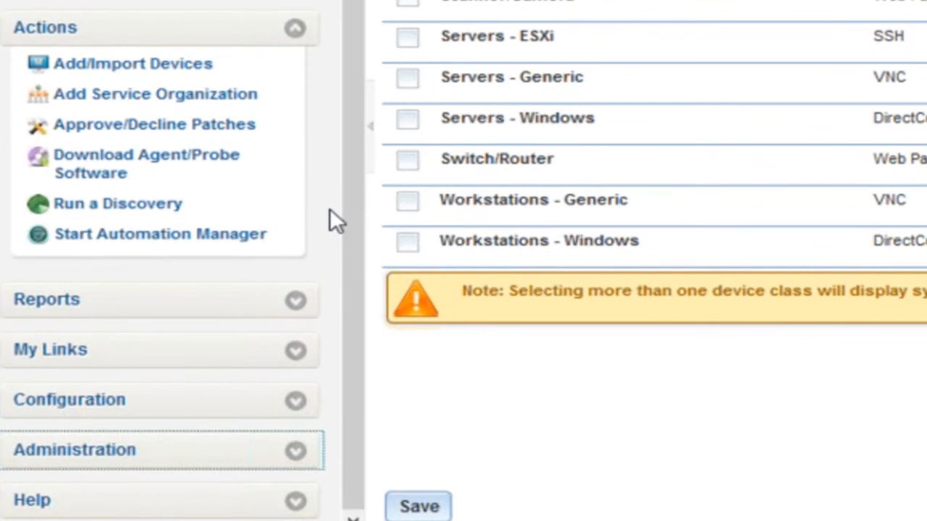
{"action": "left_click", "coordinate": [186, 405]}
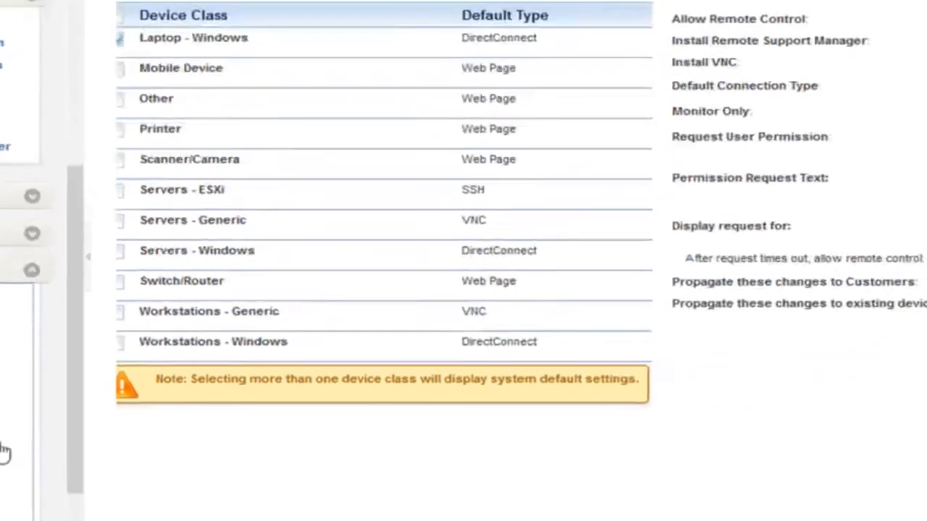
{"action": "left_click", "coordinate": [145, 441]}
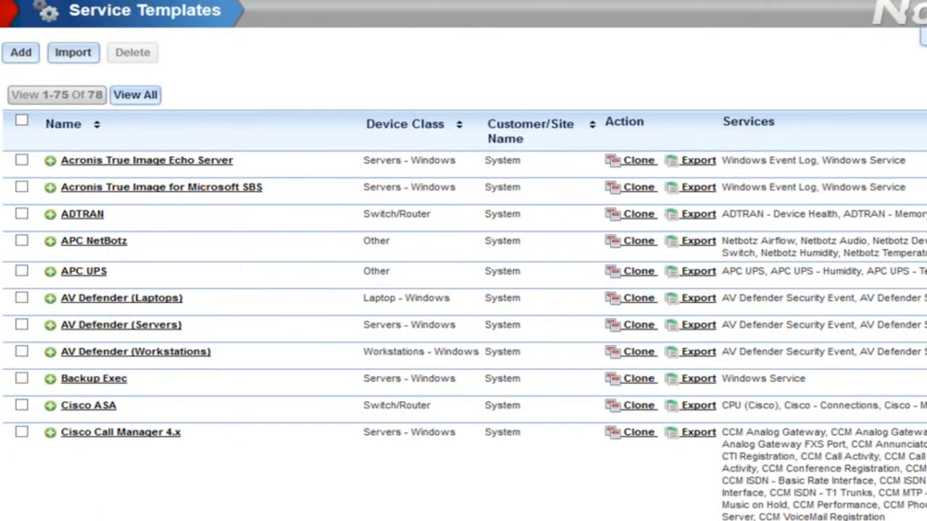
{"action": "scroll", "coordinate": [123, 327], "scroll_direction": "down", "scroll_amount": 6}
{"action": "left_click", "coordinate": [123, 325]}
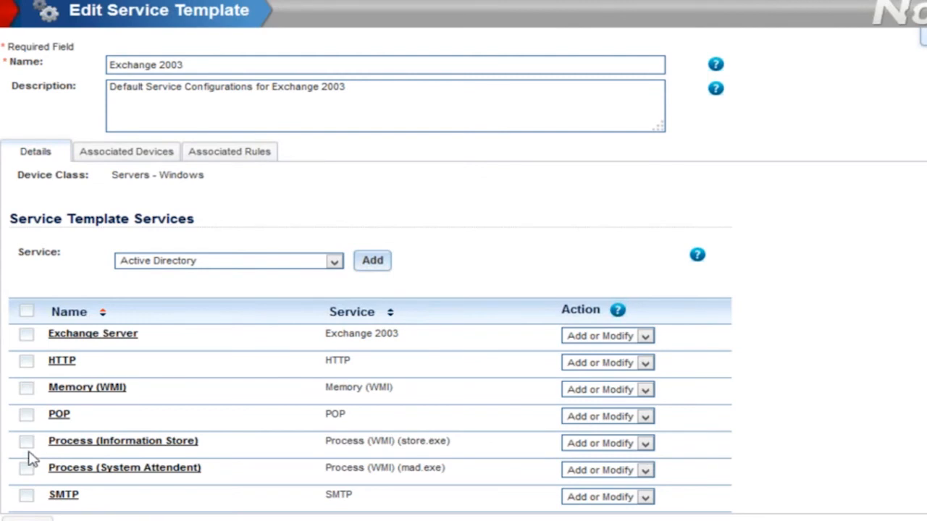
{"action": "left_click", "coordinate": [64, 496]}
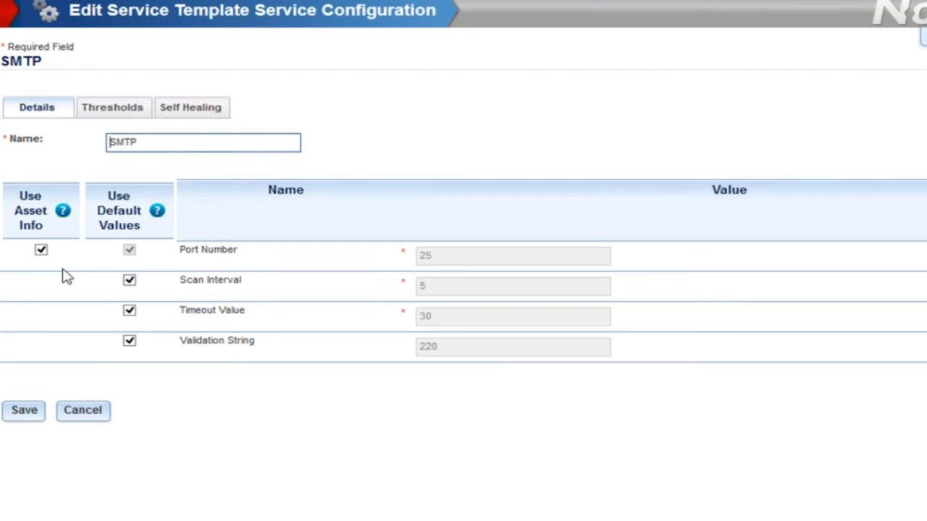
{"action": "left_click", "coordinate": [83, 413]}
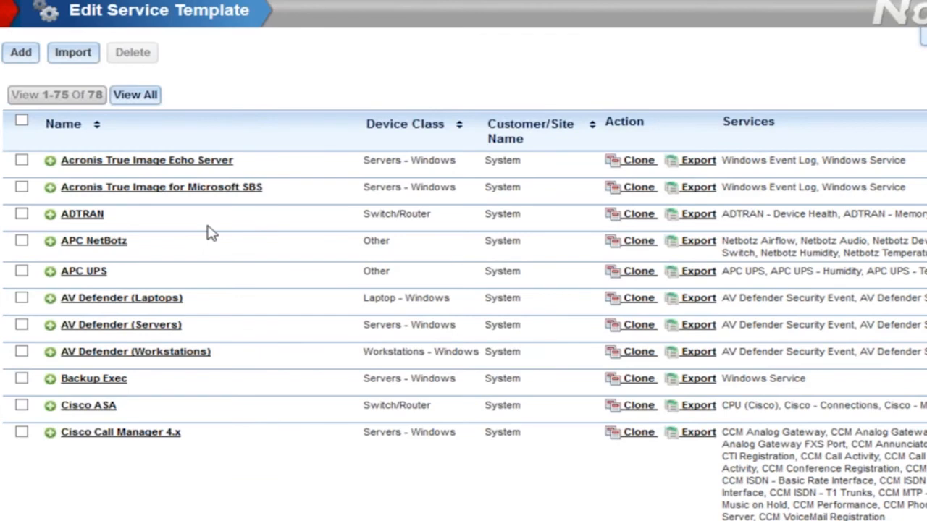
- In the Acronis True Image Echo Server template's Windows Service, set the Service Name to *Acronis*
{"action": "left_click", "coordinate": [156, 163]}
{"action": "left_click", "coordinate": [160, 365]}
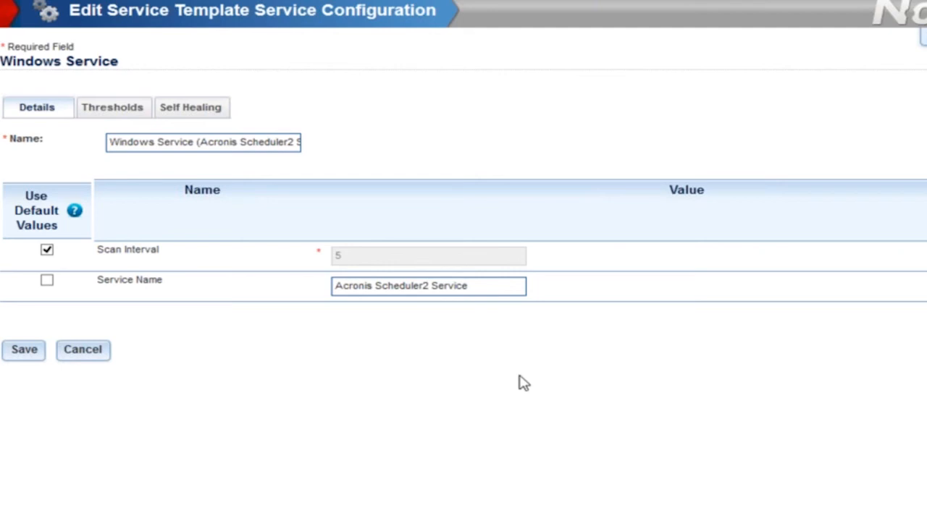
{"action": "key", "text": "Right"}
{"action": "key", "text": "Right"}
{"action": "key", "text": "Right"}
{"action": "key", "text": "Right"}
{"action": "key", "text": "Right"}
{"action": "key", "text": "Right"}
{"action": "key", "text": "Right"}
{"action": "key", "text": "shift+Left"}
{"action": "key", "text": "shift+Left"}
{"action": "key", "text": "shift+Left"}
{"action": "key", "text": "shift+Left"}
{"action": "key", "text": "shift+Left"}
{"action": "key", "text": "shift+Left"}
{"action": "key", "text": "shift+Left"}
{"action": "key", "text": "shift+Left"}
{"action": "key", "text": "shift+Left"}
{"action": "key", "text": "shift+Left"}
{"action": "key", "text": "shift+Left"}
{"action": "key", "text": "shift+Left"}
{"action": "key", "text": "shift+Left"}
{"action": "key", "text": "shift+Left"}
{"action": "key", "text": "shift+Left"}
{"action": "key", "text": "shift+Left"}
{"action": "key", "text": "shift+Left"}
{"action": "key", "text": "shift+Left"}
{"action": "key", "text": "shift+Left"}
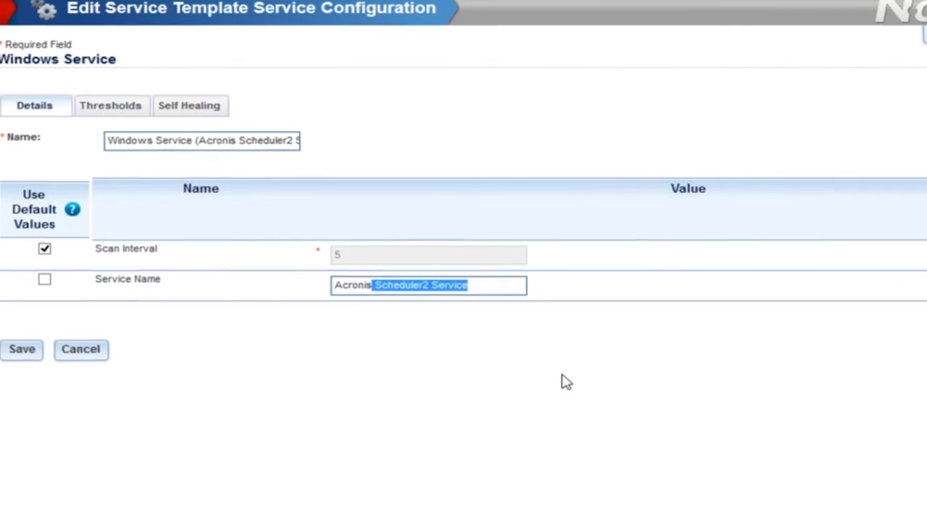
{"action": "key", "text": "BackSpace"}
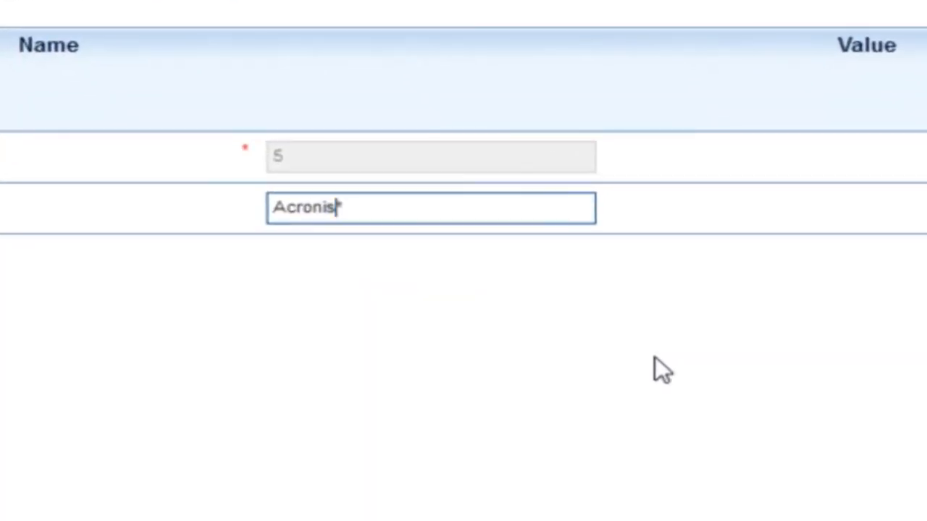
{"action": "type", "text": "*"}
{"action": "key", "text": "Home"}
{"action": "type", "text": "*"}
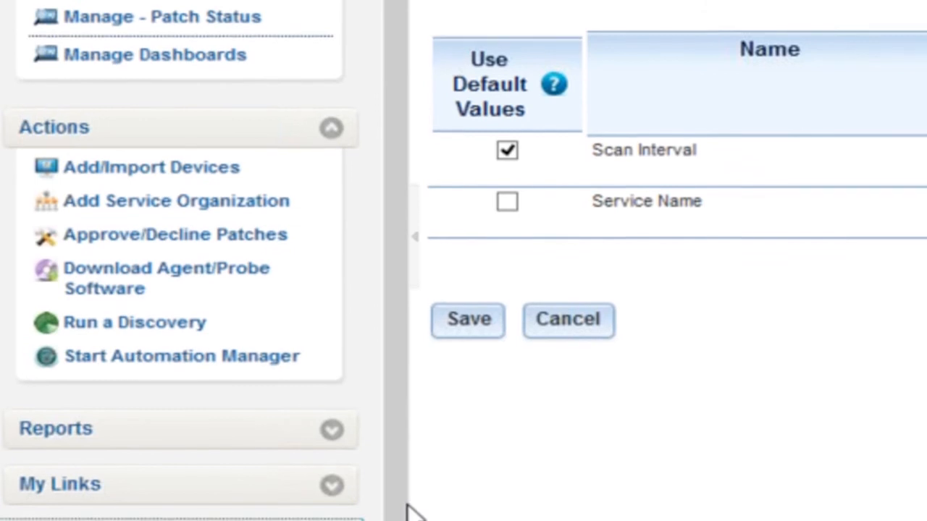
{"action": "scroll", "coordinate": [408, 478], "scroll_direction": "down", "scroll_amount": 3}
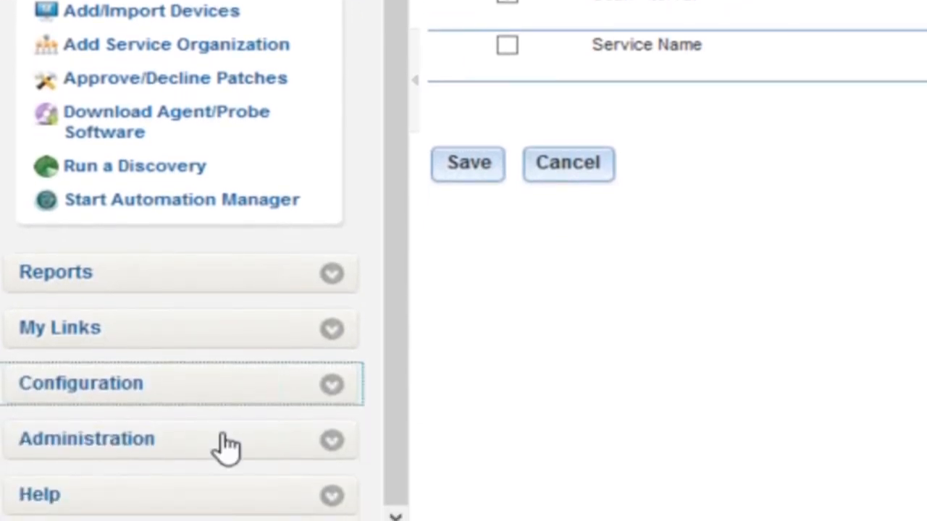
{"action": "left_click", "coordinate": [226, 446]}
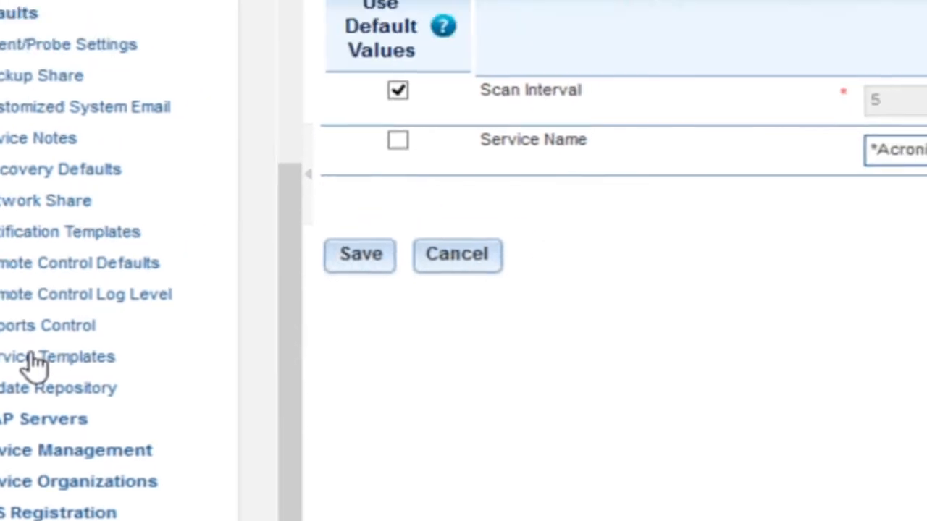
{"action": "left_click", "coordinate": [36, 360]}
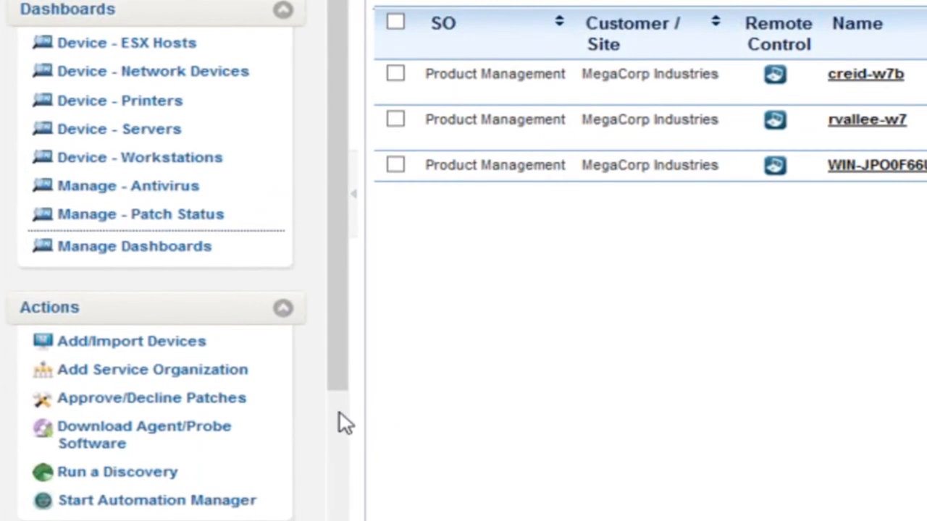
- Open the What's New in N-central page and read the feature overview
{"action": "scroll", "coordinate": [340, 423], "scroll_direction": "down", "scroll_amount": 4}
{"action": "scroll", "coordinate": [219, 437], "scroll_direction": "down", "scroll_amount": 1}
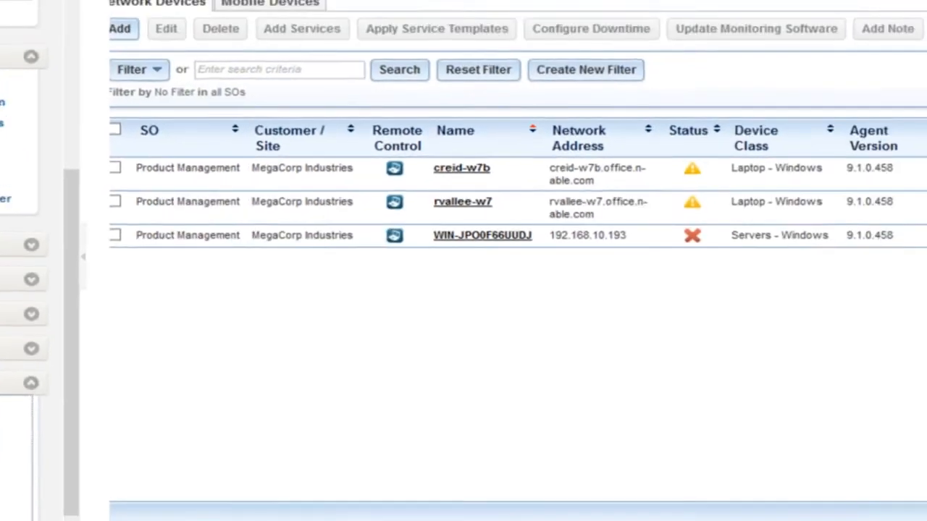
{"action": "left_click", "coordinate": [130, 456]}
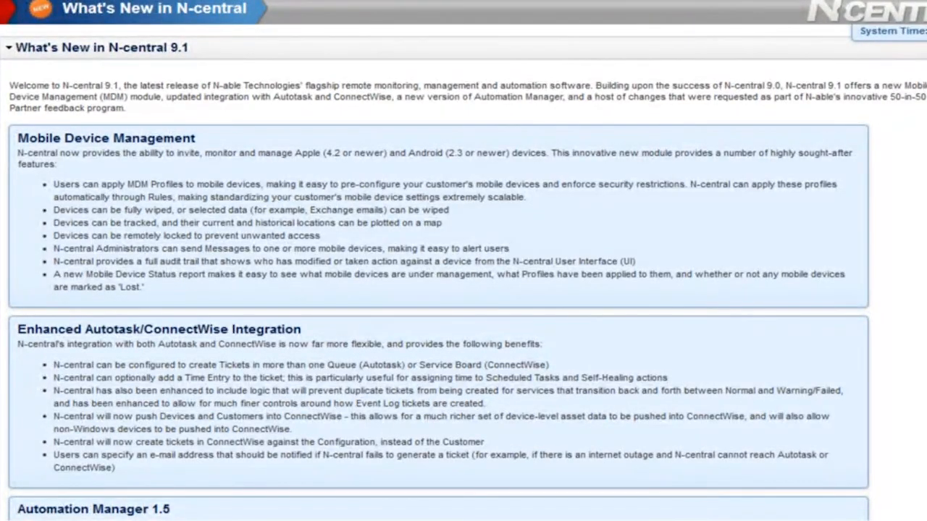
{"action": "scroll", "coordinate": [463, 275], "scroll_direction": "down", "scroll_amount": 10}
{"action": "scroll", "coordinate": [464, 275], "scroll_direction": "up", "scroll_amount": 10}
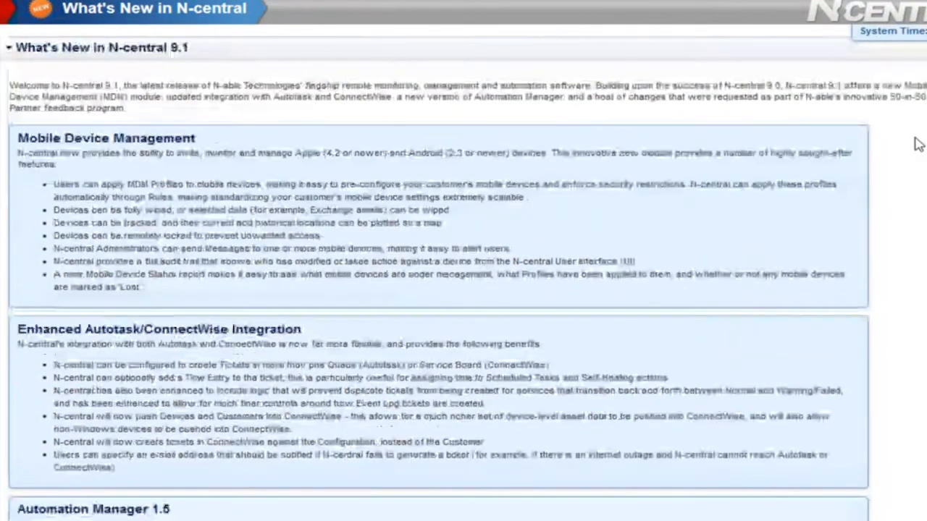